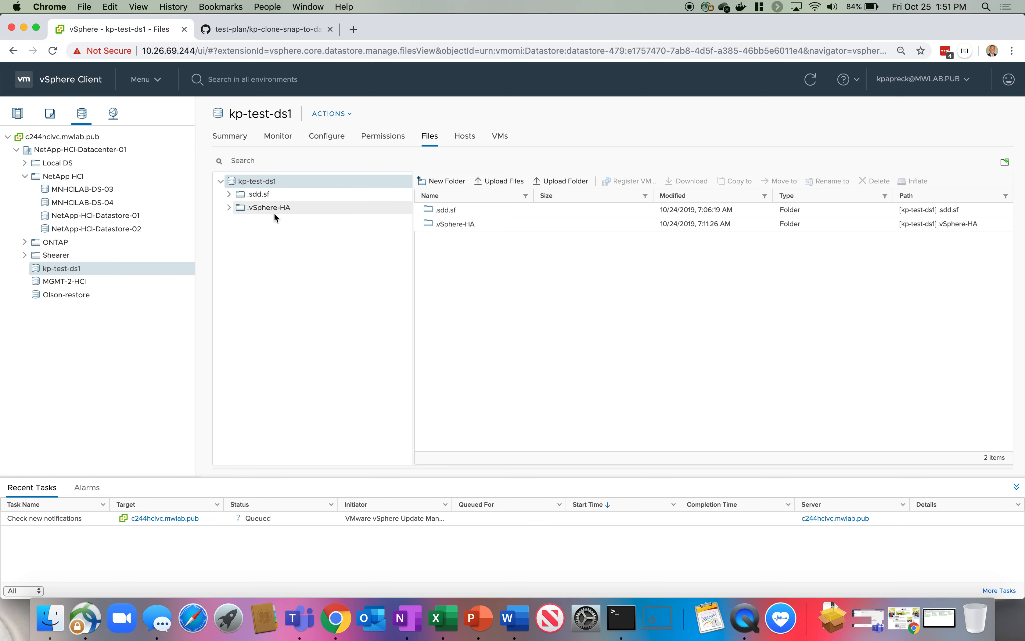
Show the VMs tab of the kp-test-ds1 datastore, which lists no virtual machines.
click(502, 138)
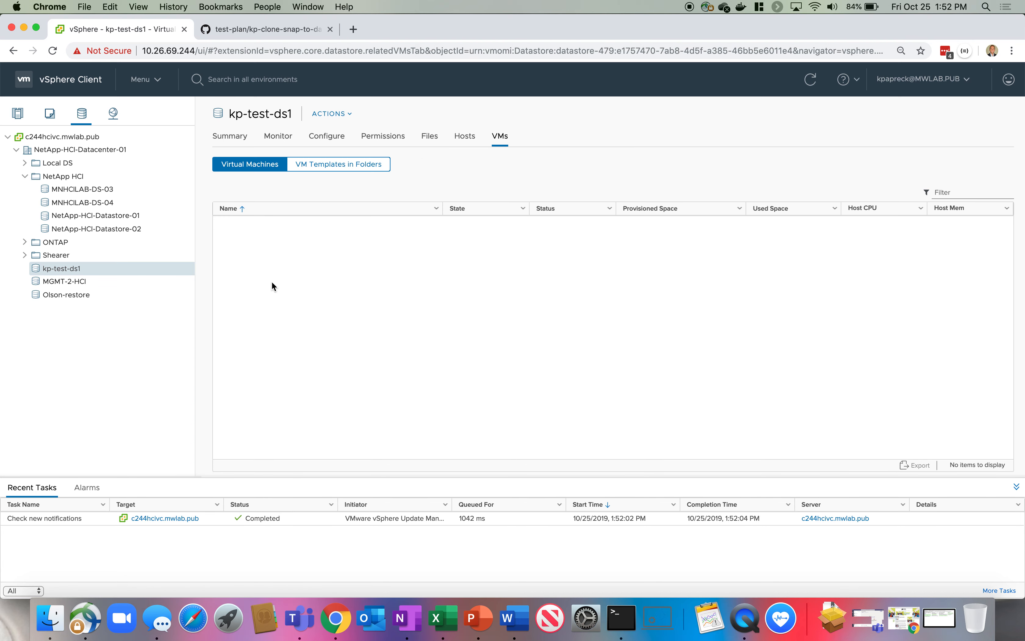
Open the NetApp Element Management datastore list, then switch to the Terminal windows.
click(144, 79)
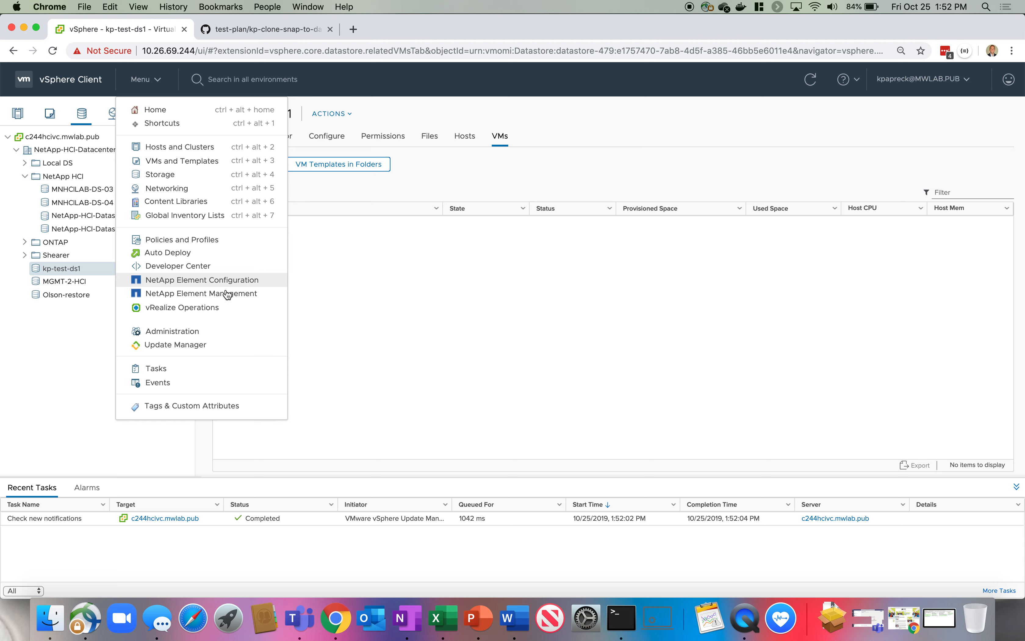
click(207, 292)
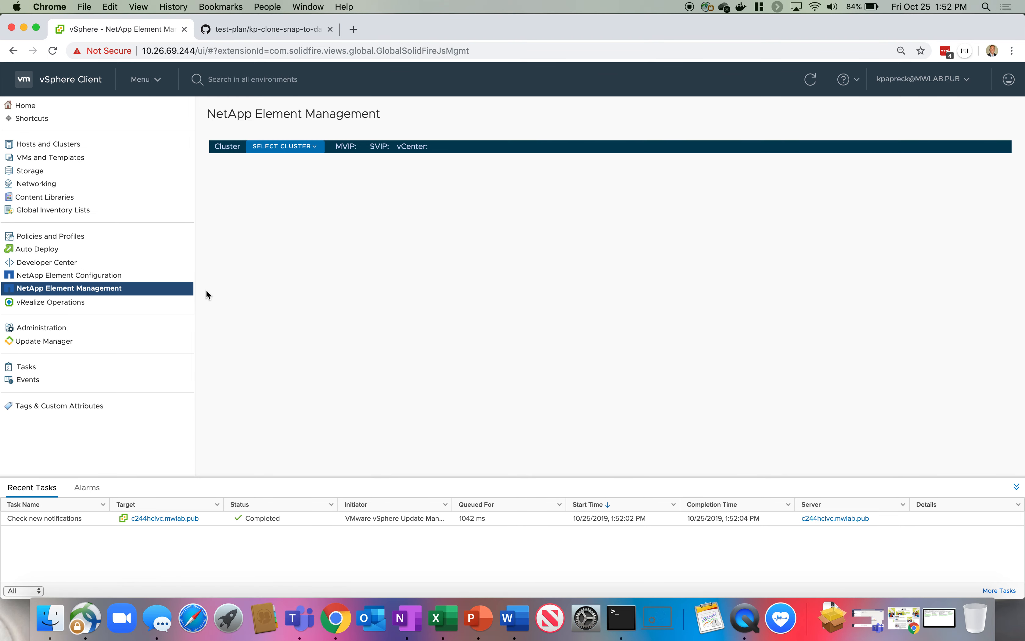
click(361, 163)
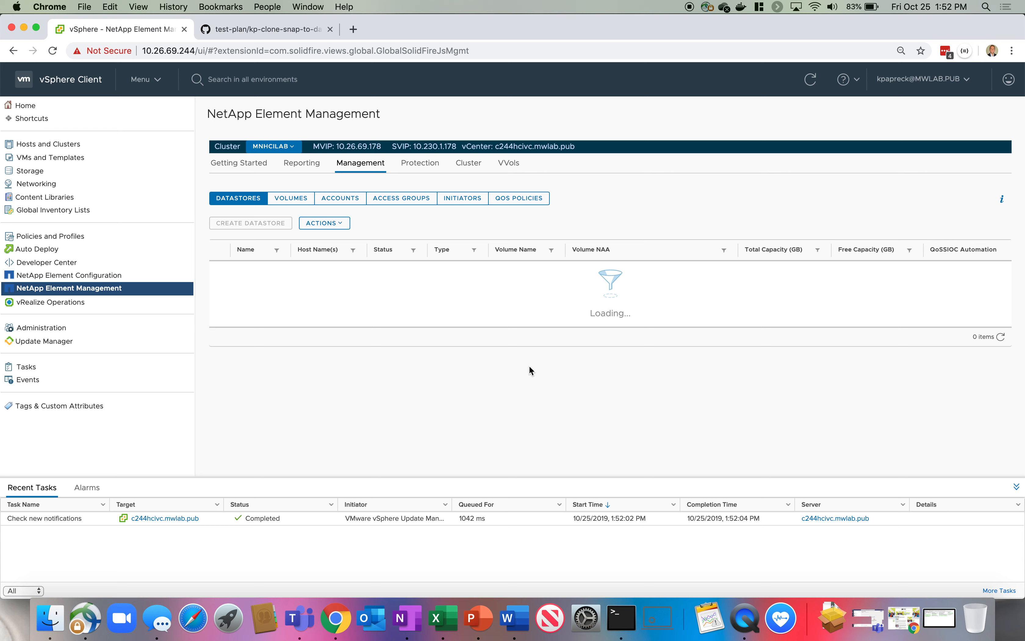
scroll(440, 370, down, 3)
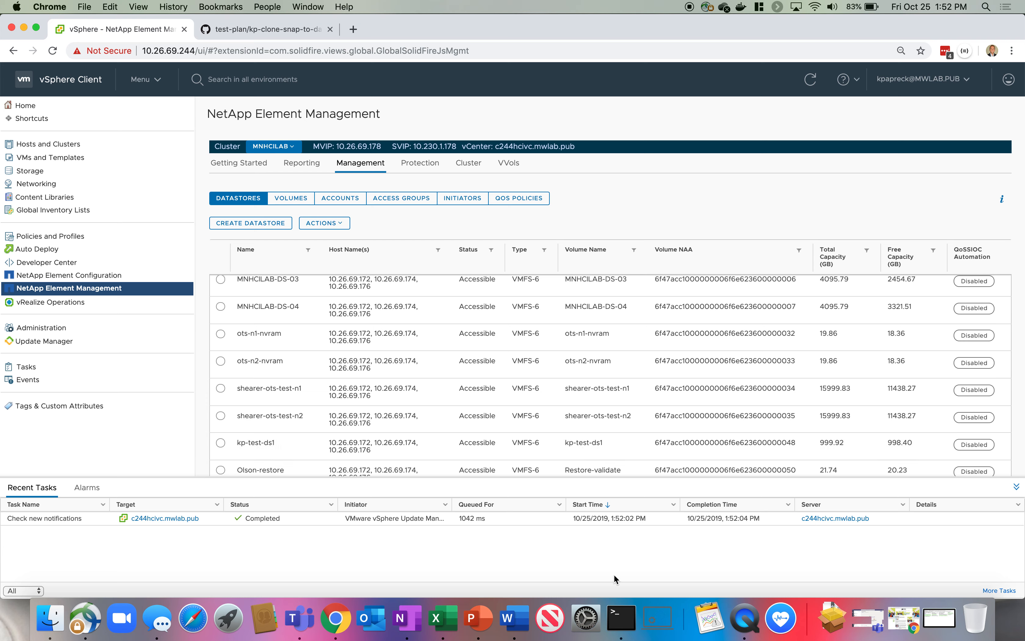
click(628, 621)
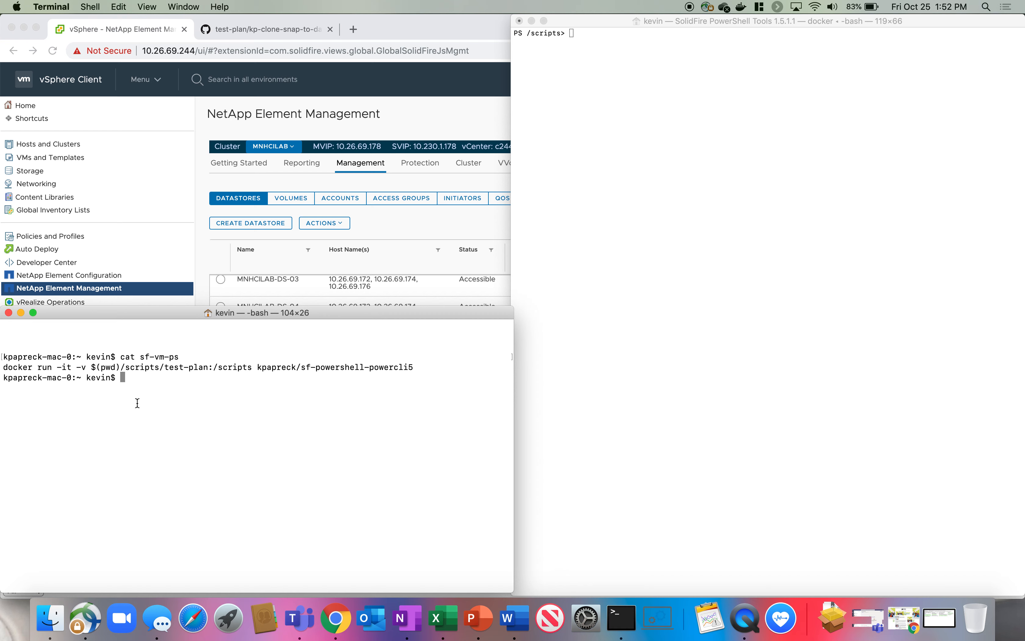
Highlight the docker run command and focus the PowerShell session, minimizing the bash window.
click(421, 364)
drag(420, 364, 3, 367)
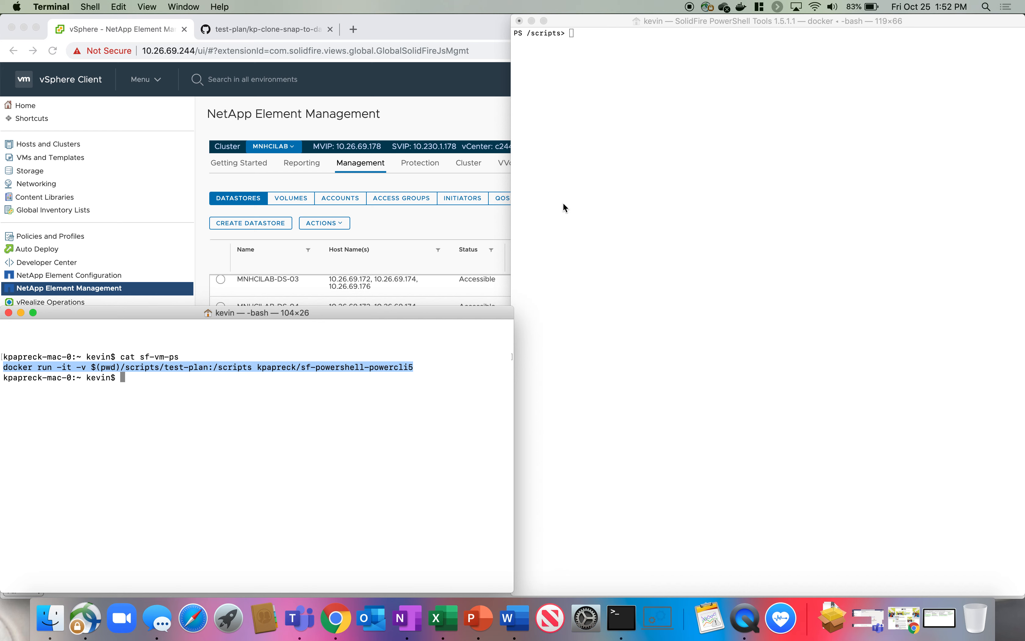
click(661, 189)
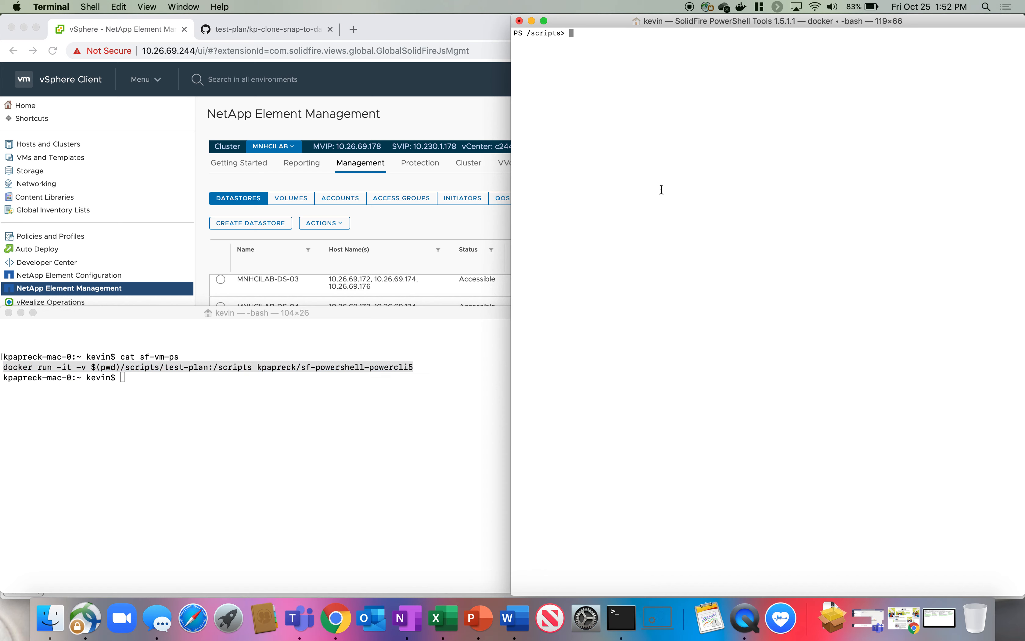
click(23, 313)
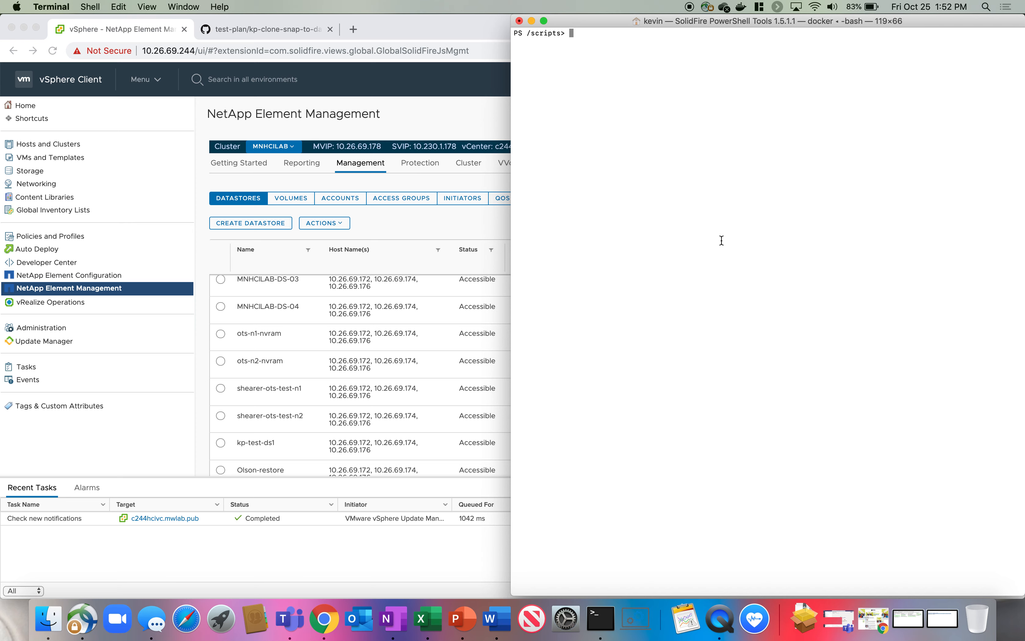
List the scripts folder with ls and run ./kp-clone-snap-to-datastore172.ps1.
text(ls)
key(Return)
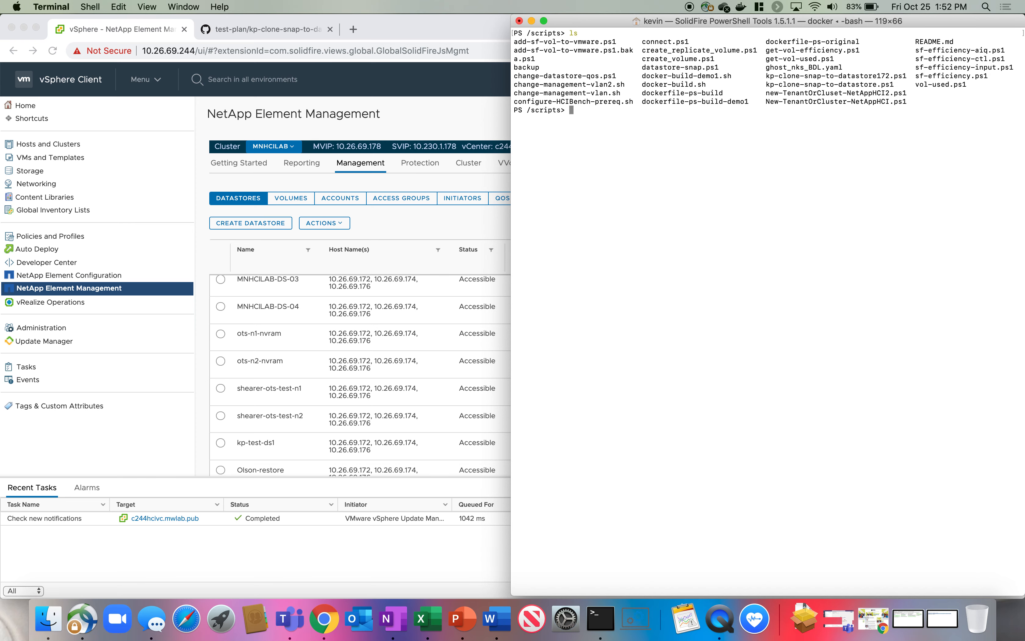
text(./kp-c)
key(Tab)
text(1)
key(Tab)
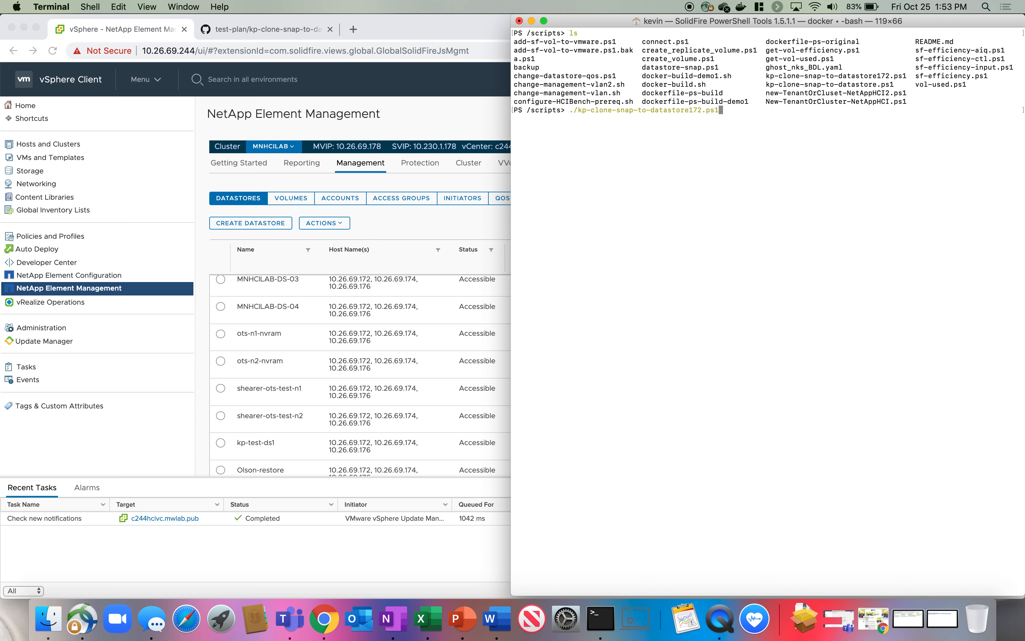
key(Return)
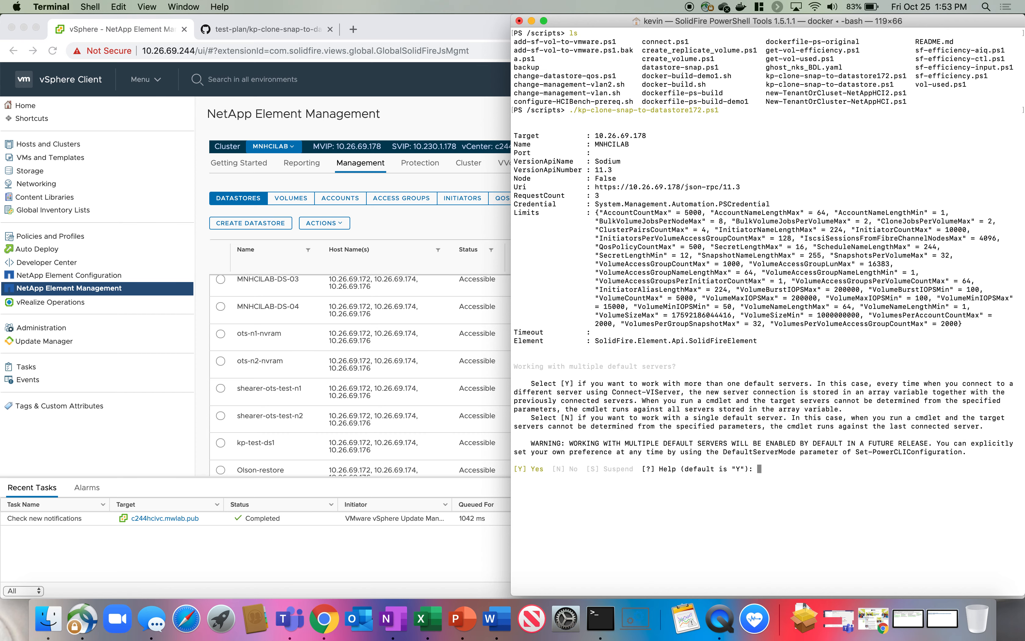
Accept the default Y for multiple servers and enter kp-test-ds1 as the volume name.
key(Return)
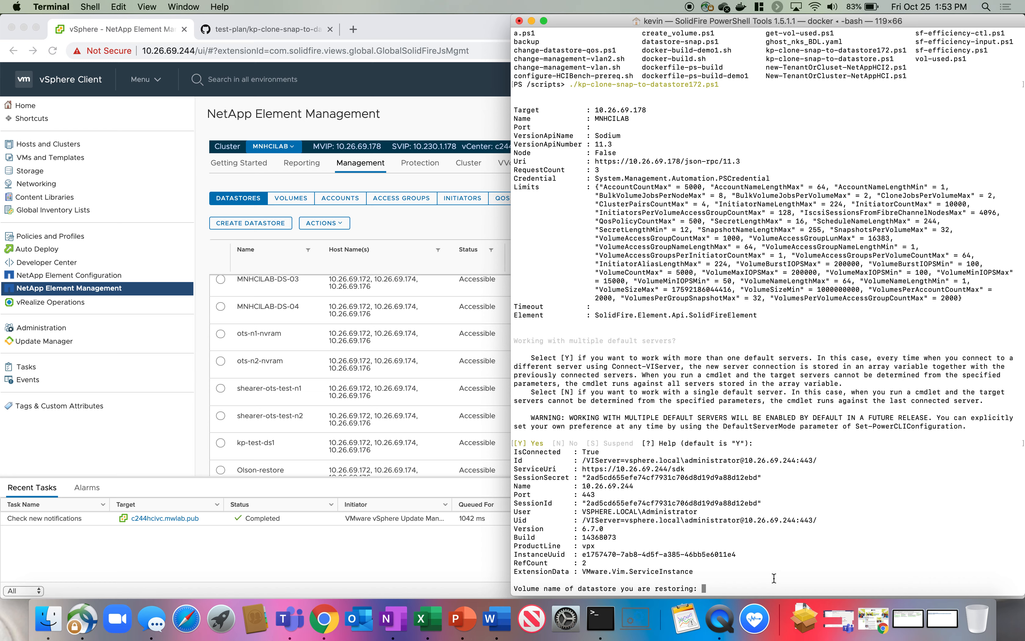
text(kp-test-ds1)
key(Return)
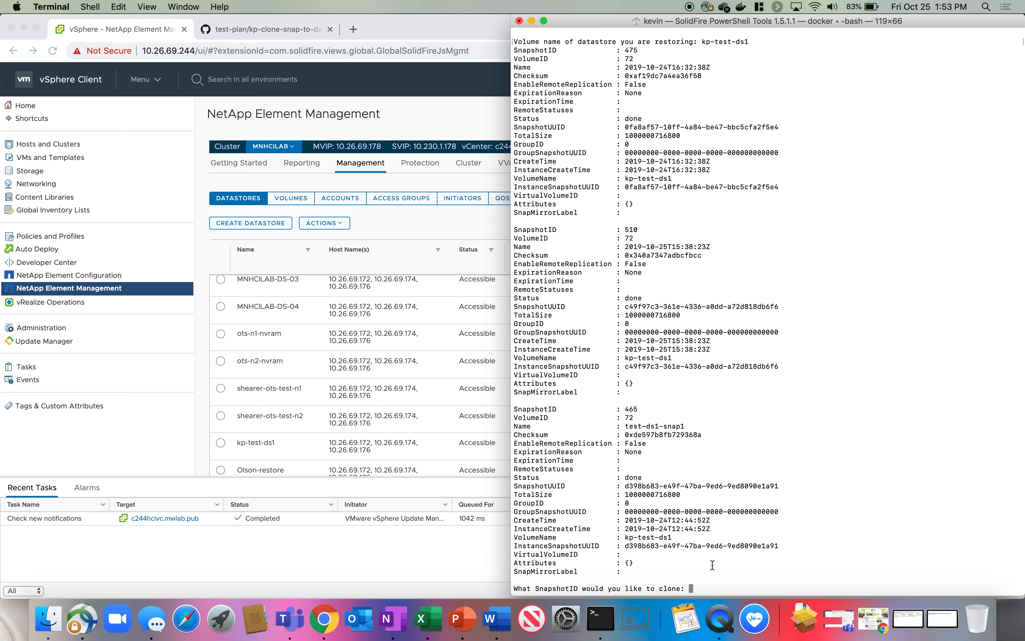
Enter SnapshotID 465 to clone it, then view the script source on GitHub.
text(465)
key(Return)
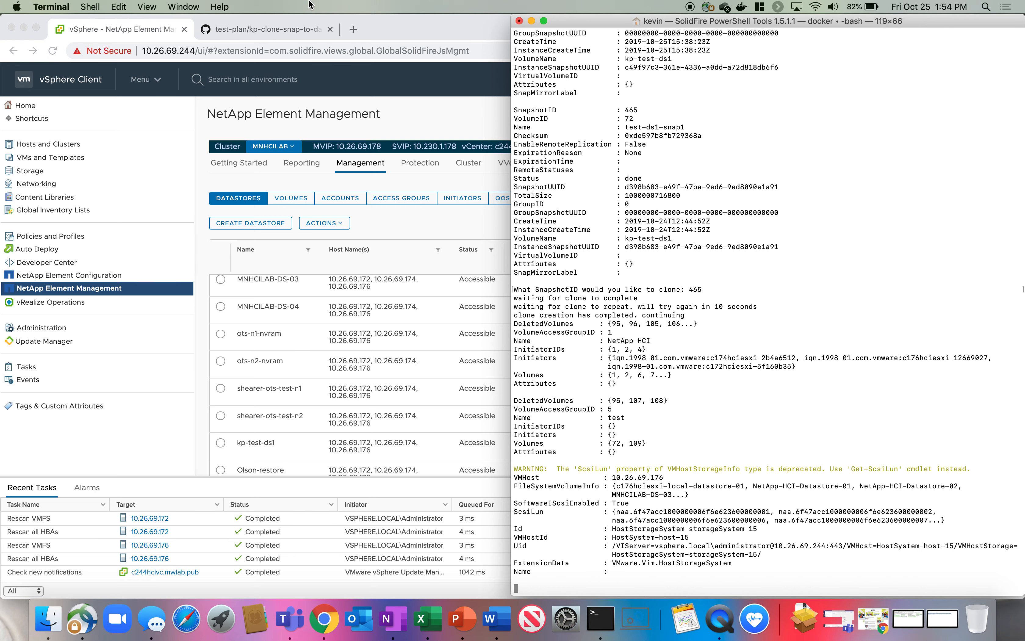
click(278, 31)
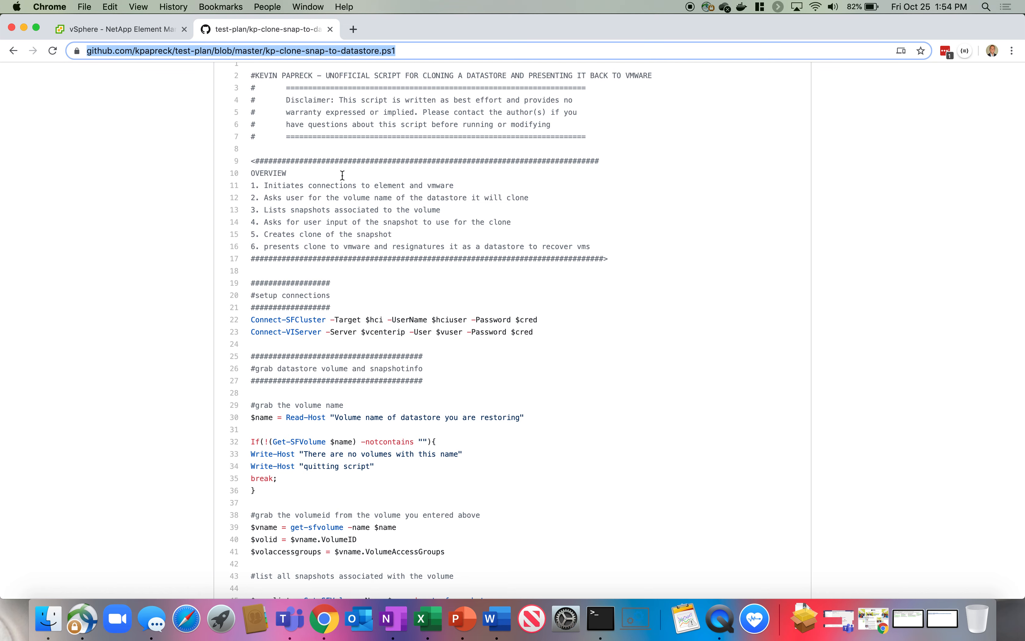
Highlight the Connect-SFCluster connection lines and the $hci variable on line 22.
scroll(301, 323, down, 5)
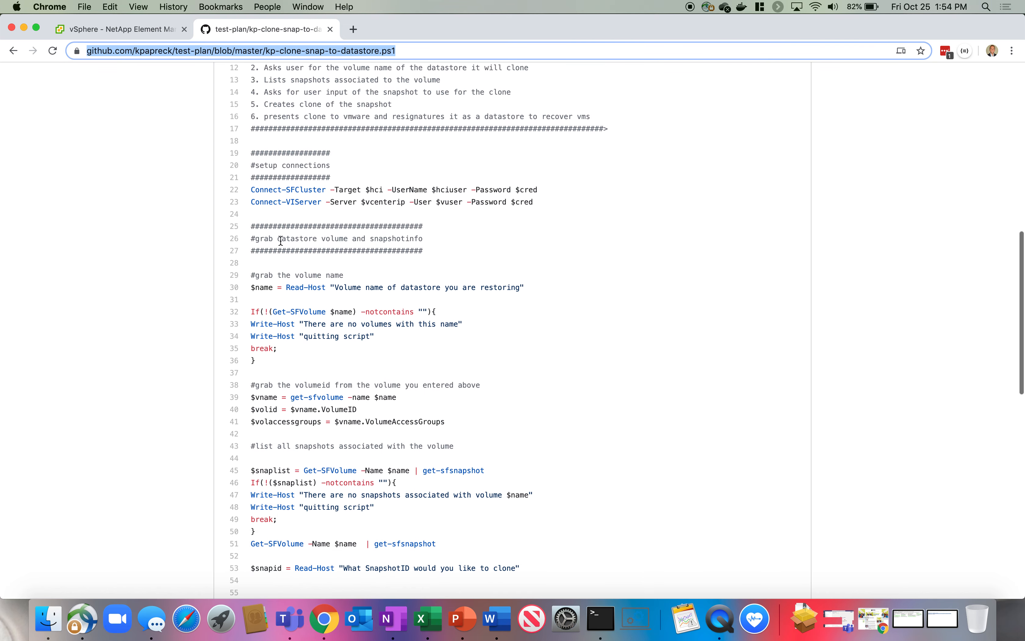
drag(251, 191, 554, 201)
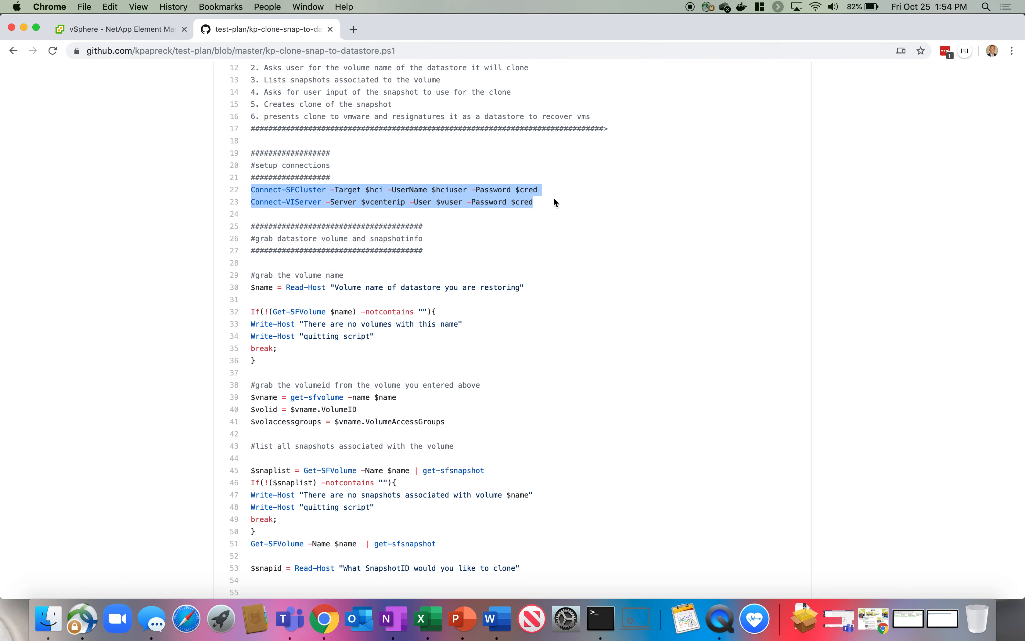
click(371, 198)
double_click(368, 190)
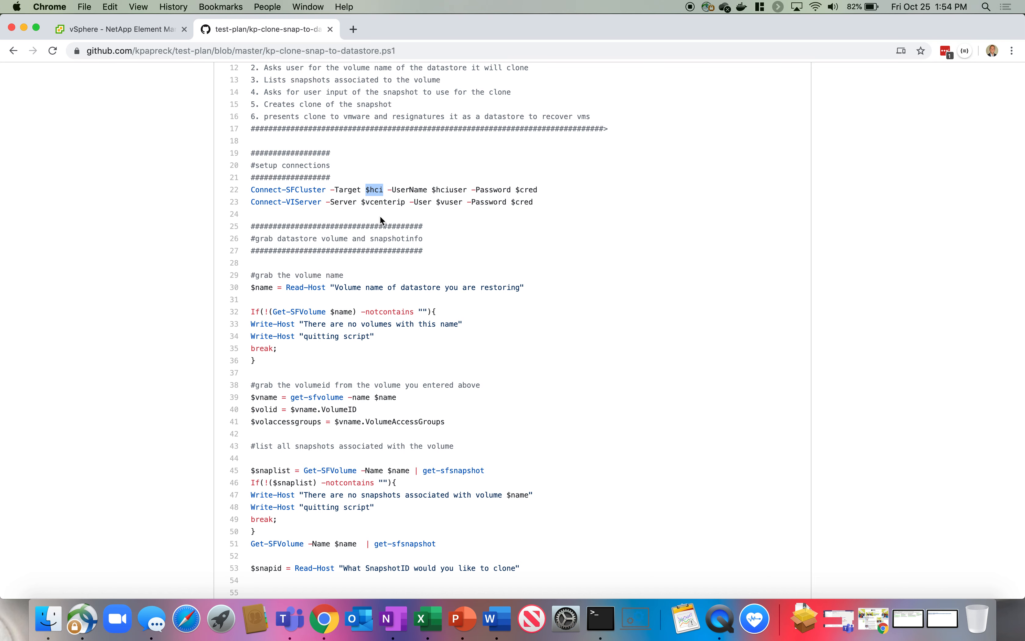
Highlight the snapshot listing code on lines 45–49 and the SnapshotID prompt below it.
scroll(379, 216, down, 1)
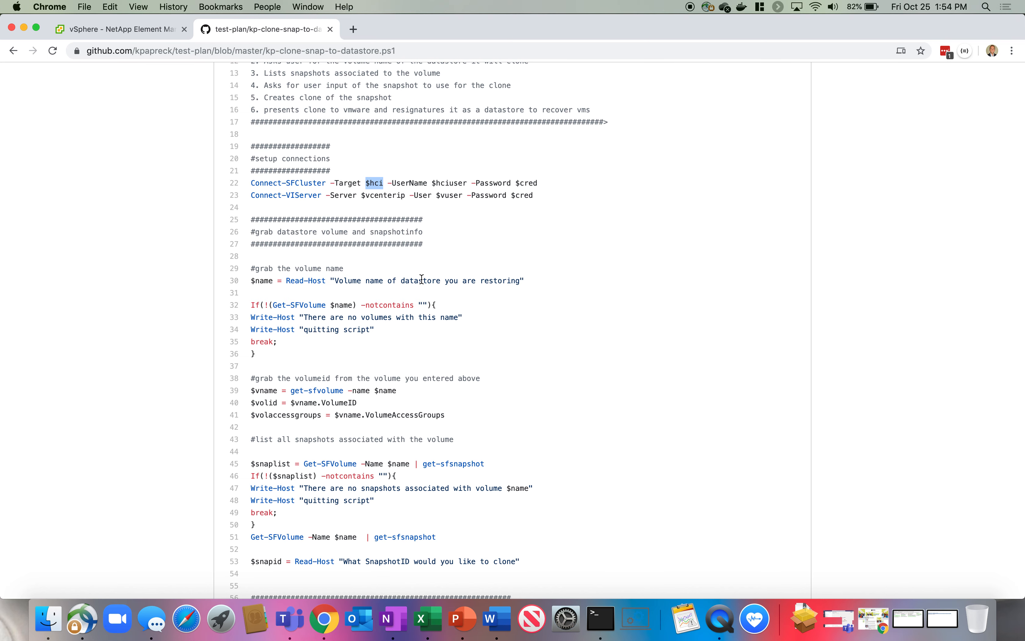
scroll(294, 333, down, 5)
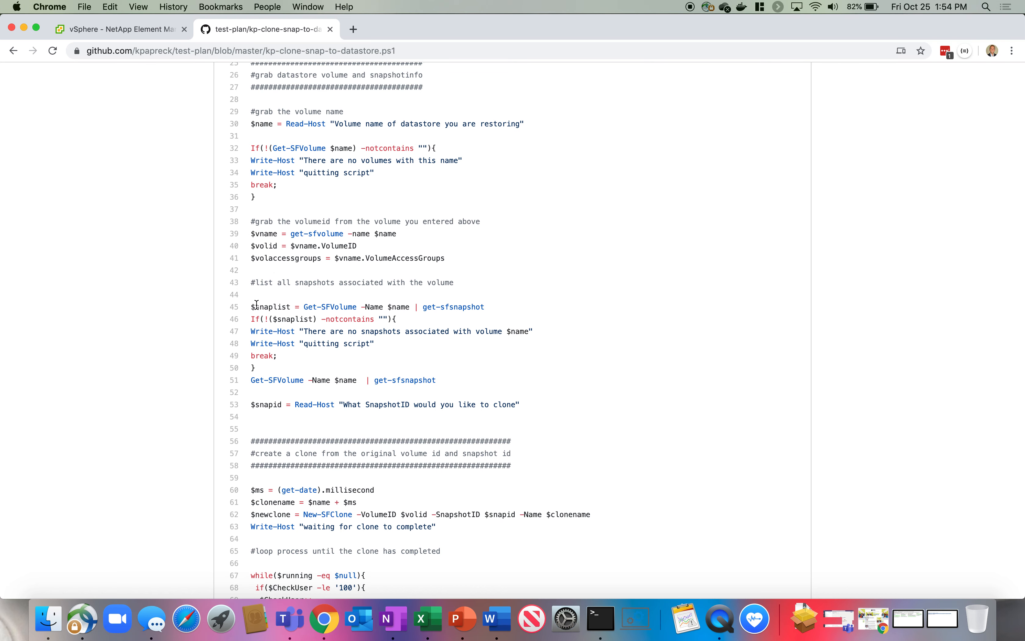
drag(255, 306, 412, 350)
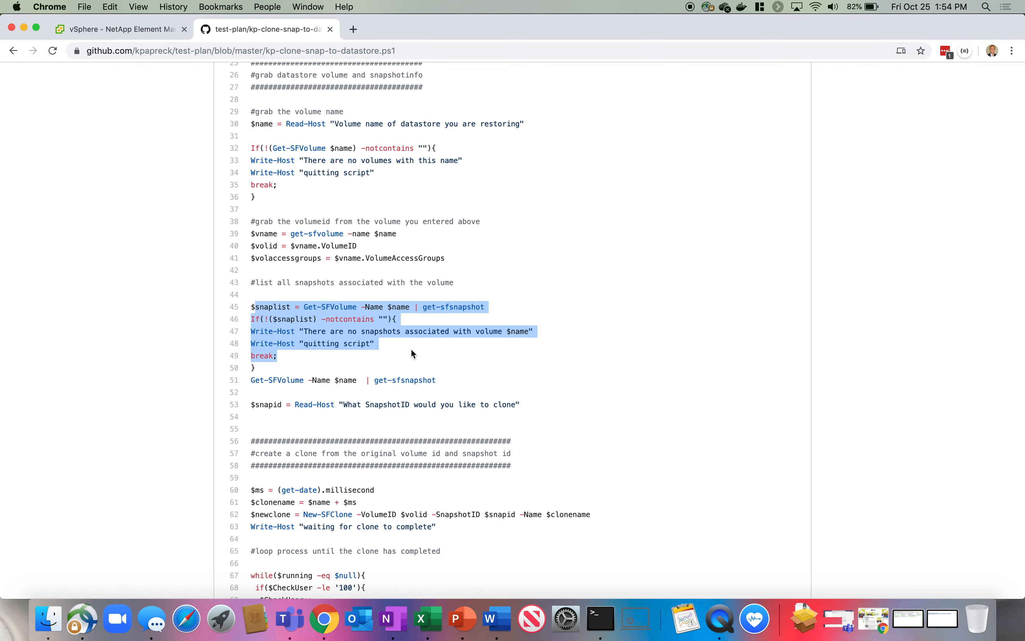
scroll(412, 351, down, 1)
scroll(413, 353, down, 1)
drag(252, 370, 528, 374)
scroll(525, 373, down, 10)
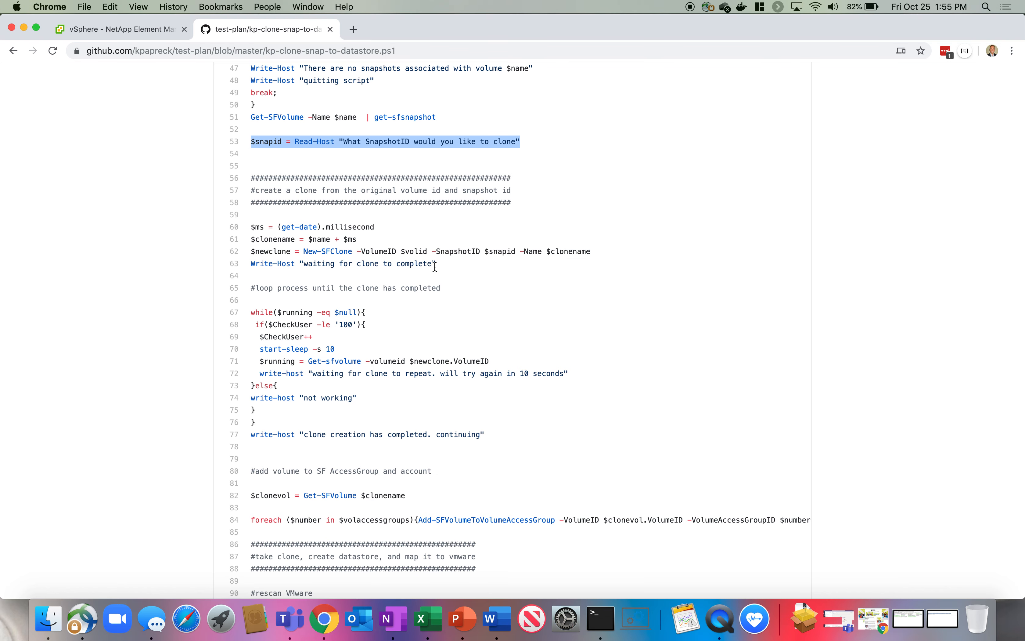
Highlight line 82 fetching the cloned volume and lines 90–91 rescanning VMware storage.
scroll(435, 266, down, 2)
drag(260, 272, 334, 377)
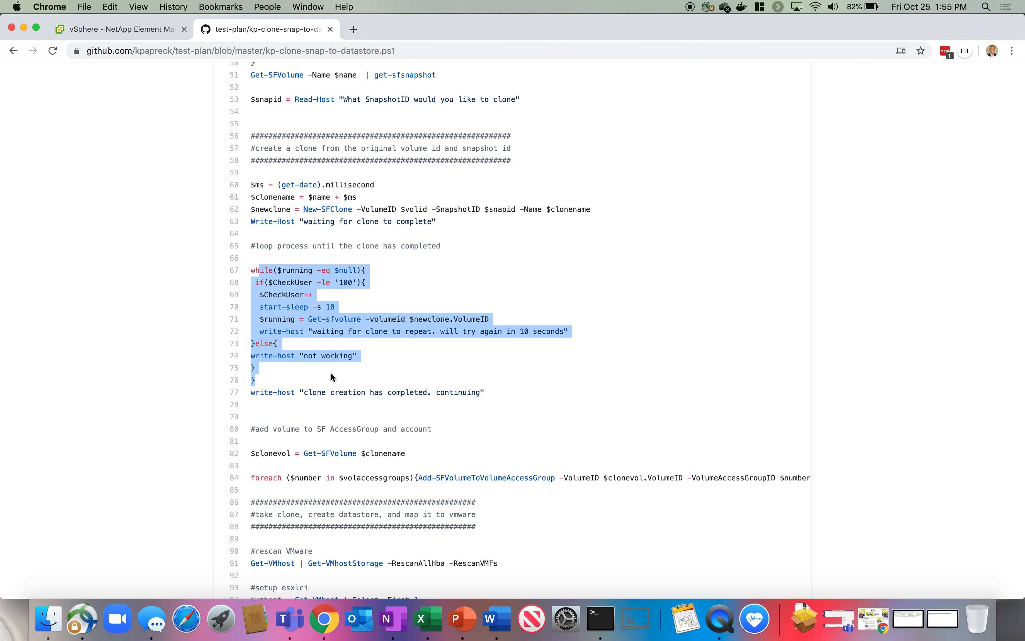
scroll(331, 373, down, 5)
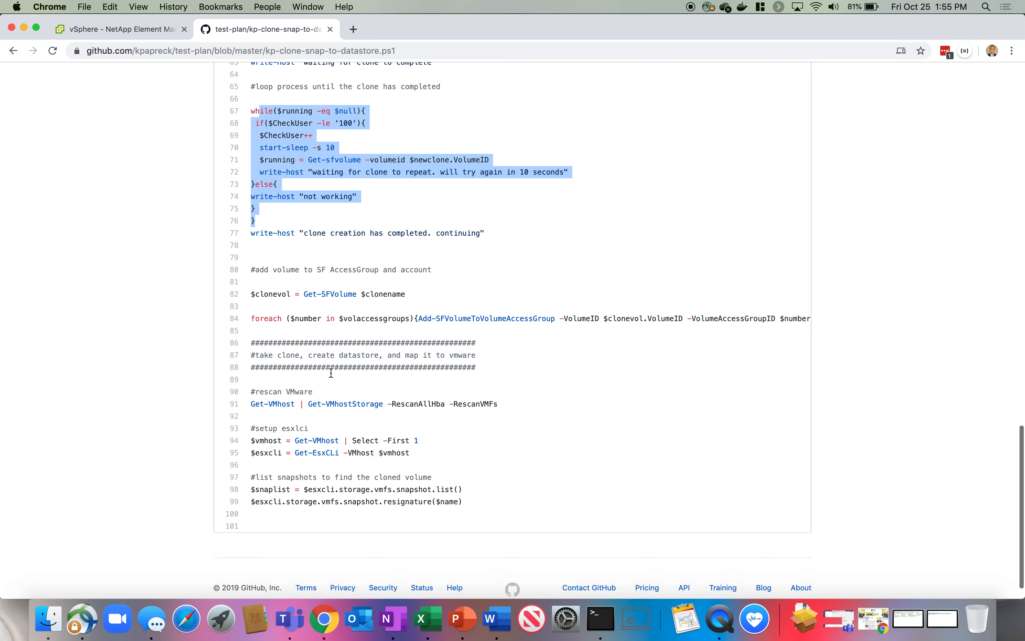
drag(252, 283, 417, 287)
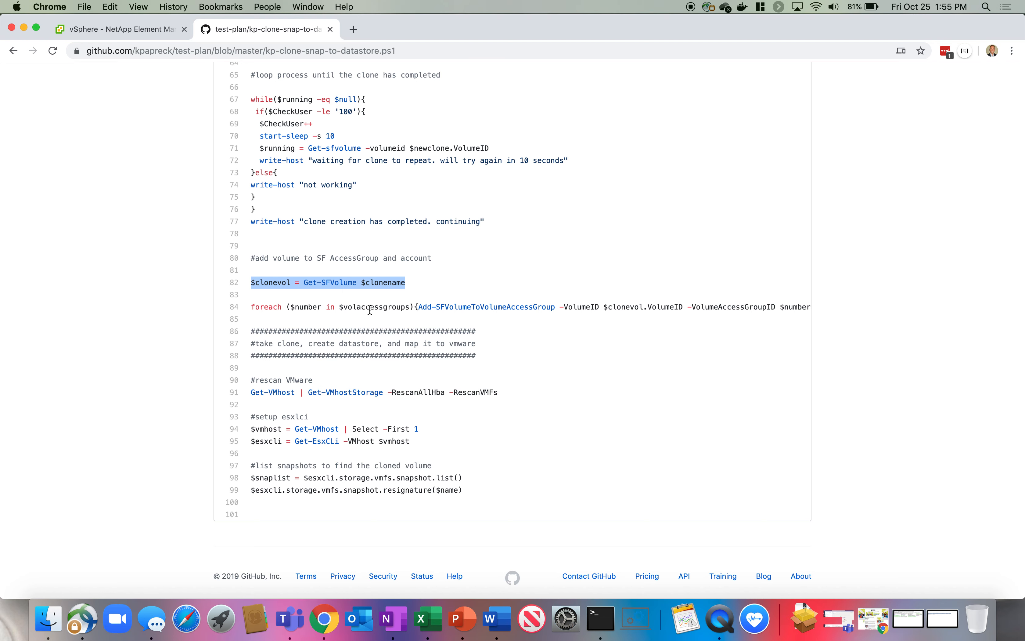
drag(255, 382, 503, 392)
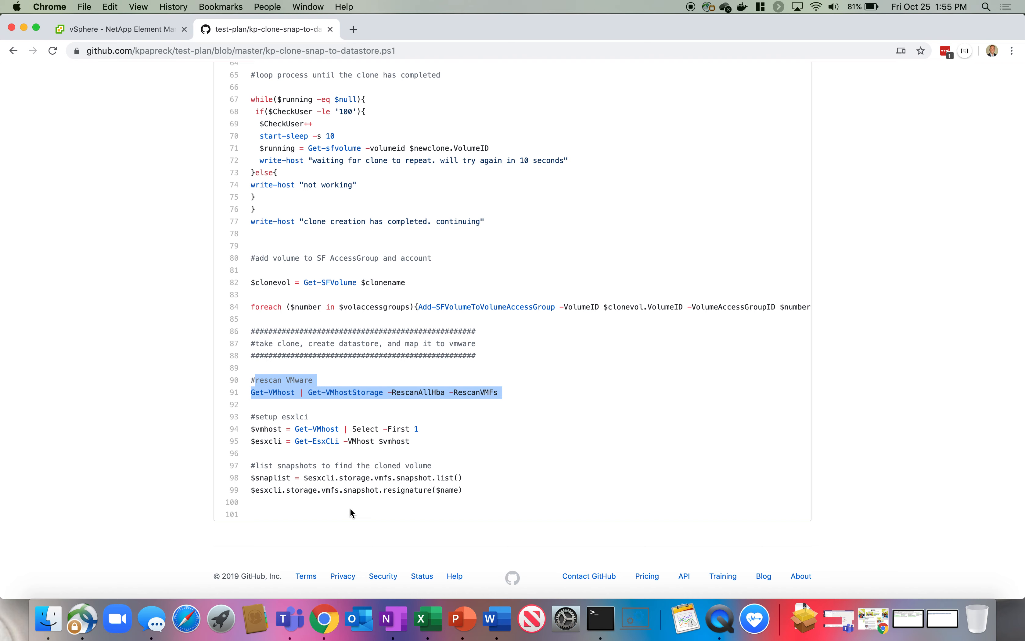
click(142, 32)
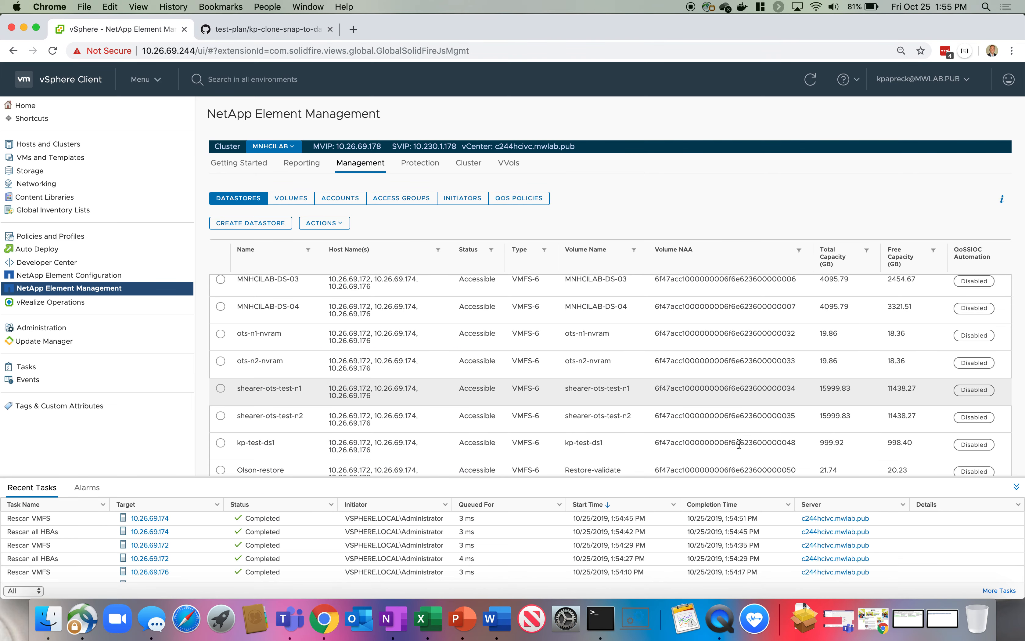
Point out the true resignature result in Terminal, then open vSphere's Storage inventory.
click(601, 629)
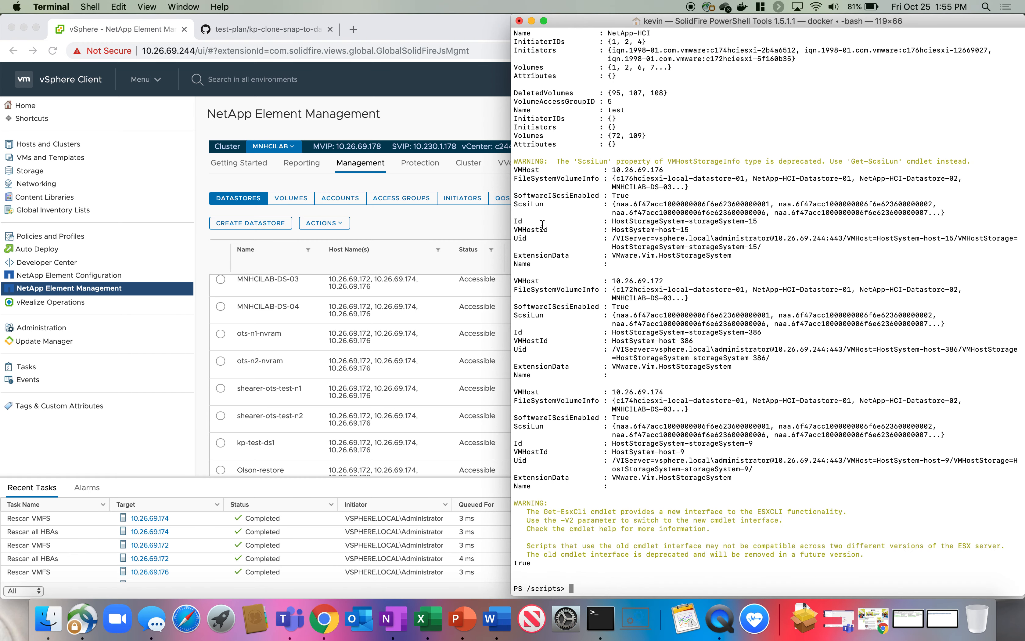
drag(516, 563, 545, 562)
click(574, 590)
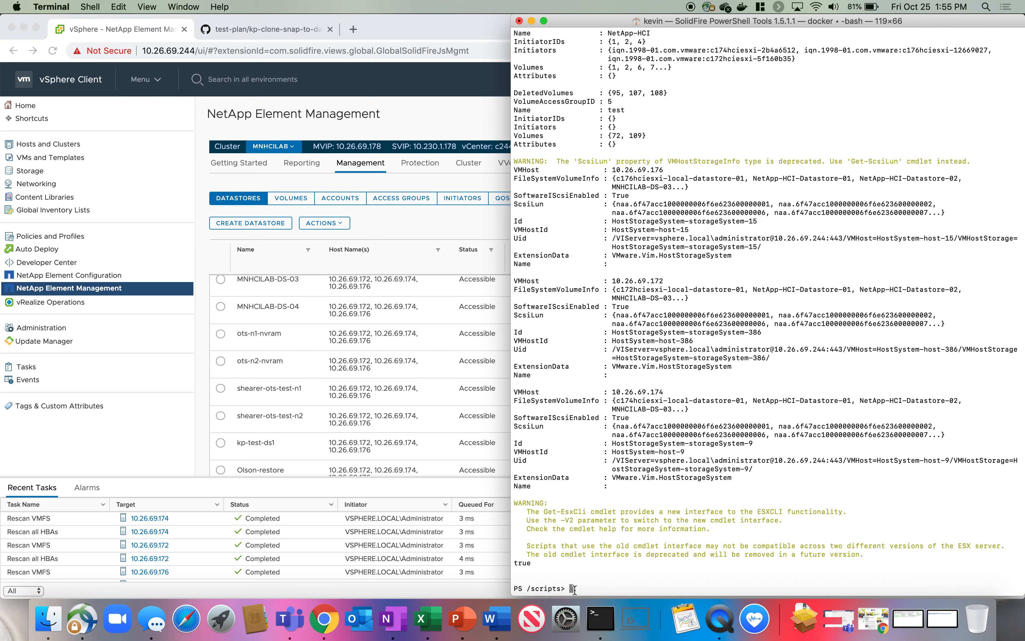
click(127, 458)
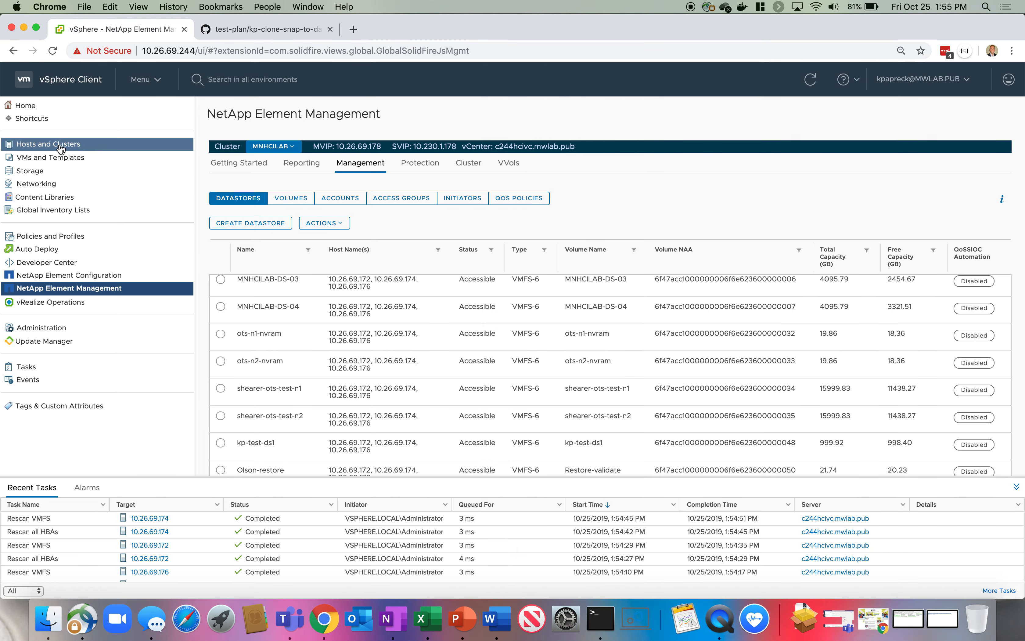
click(32, 171)
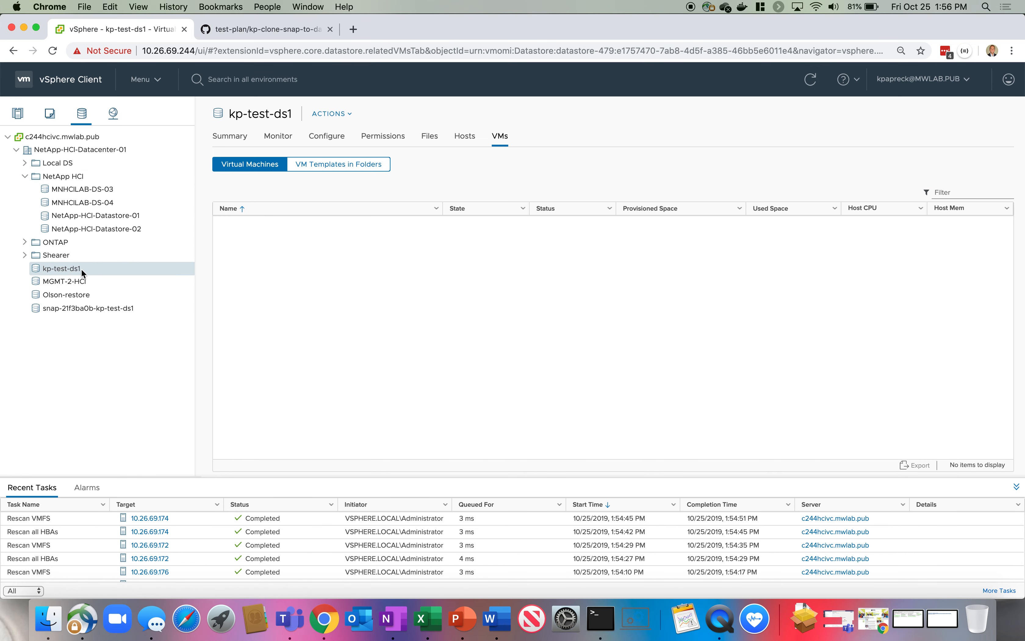
Browse the snap-21f3ba0b-kp-test-ds1 datastore's files and show its still-empty VMs tab.
click(431, 137)
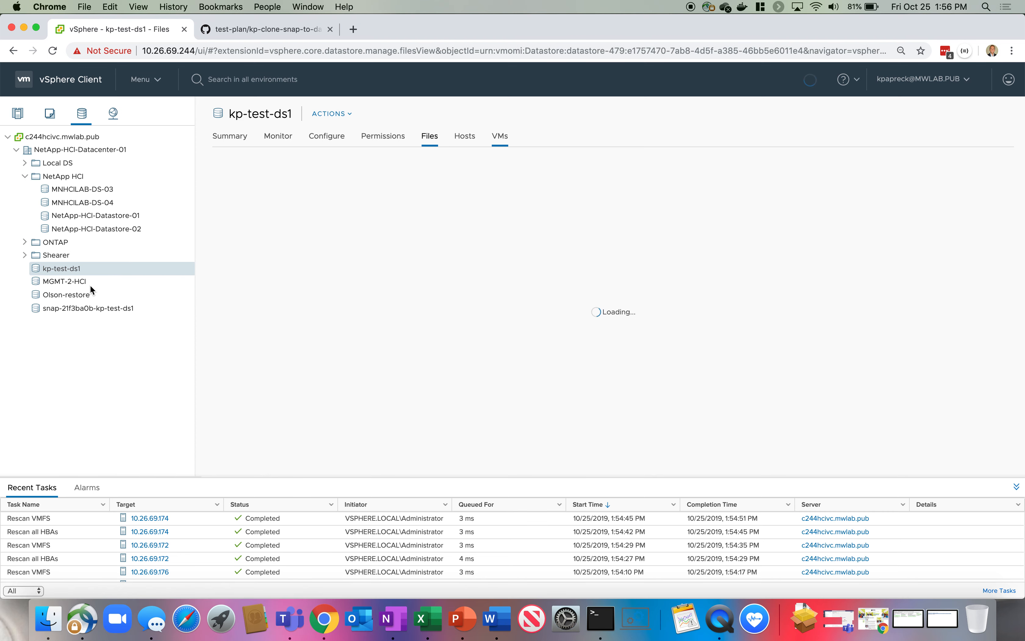
click(52, 310)
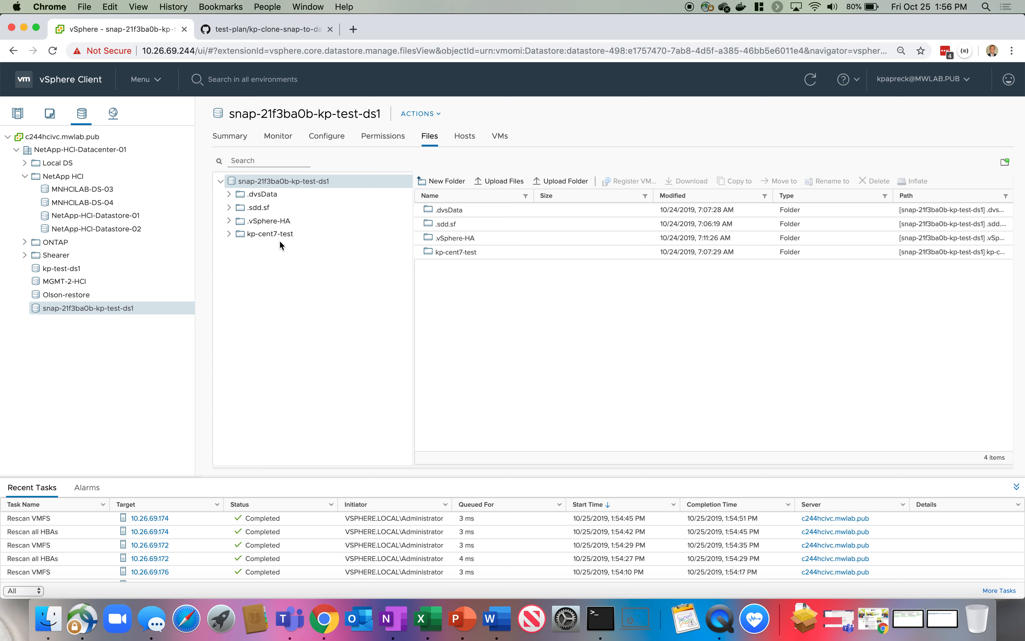
right_click(88, 307)
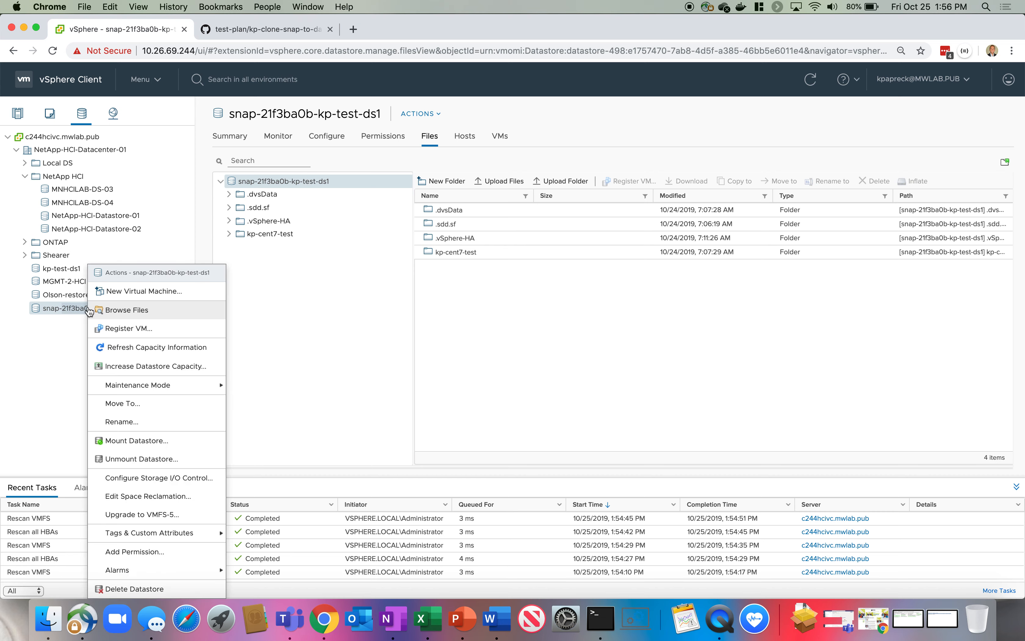
click(484, 310)
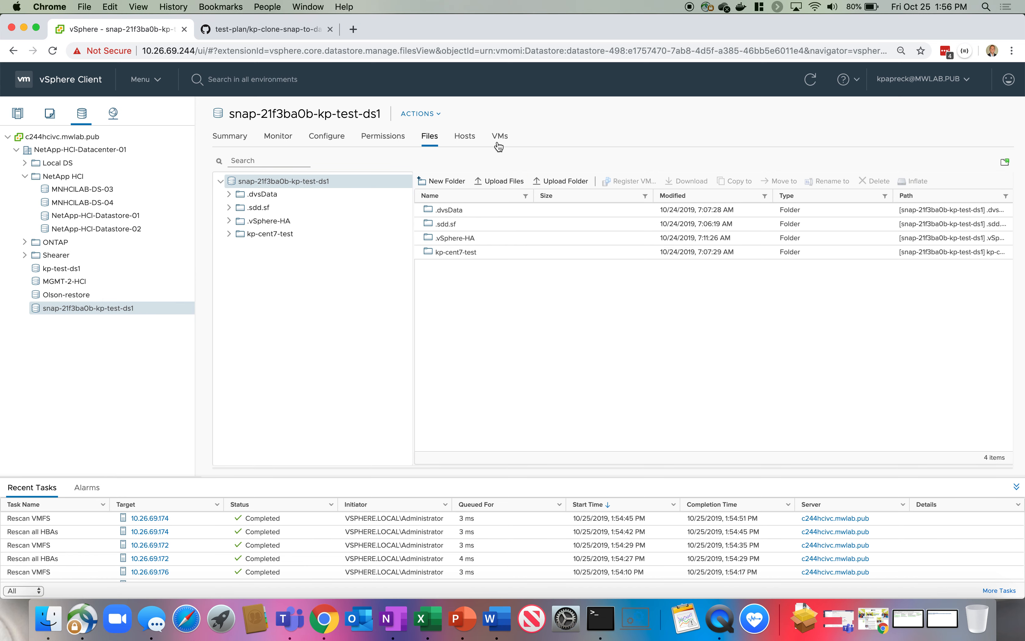
click(501, 140)
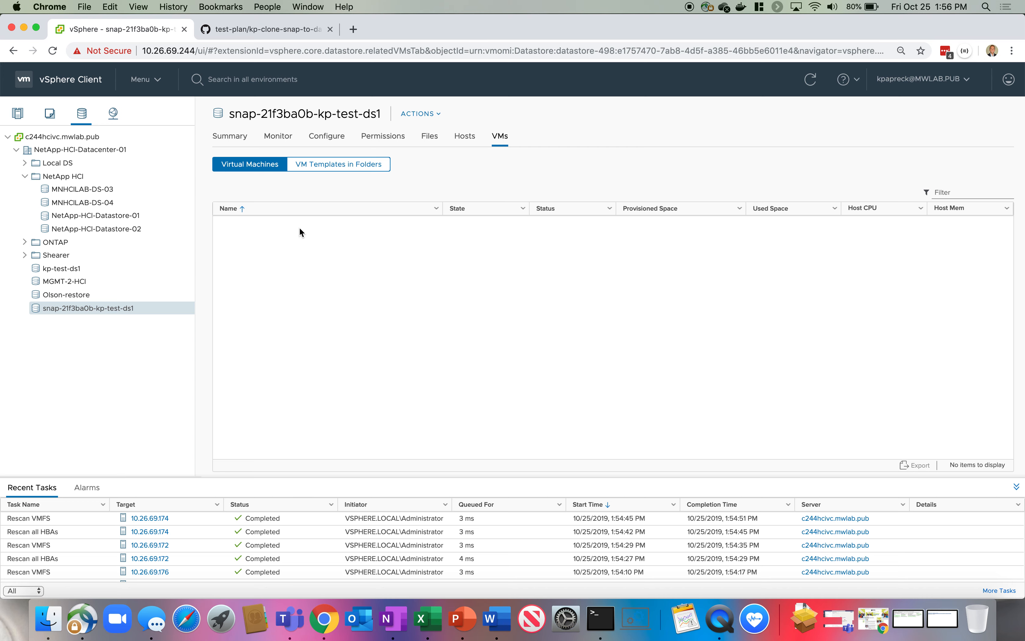
Start Register VM on the snap datastore and browse into kp-cent7-test to find kp-cent7-test.vmx.
right_click(81, 313)
click(140, 329)
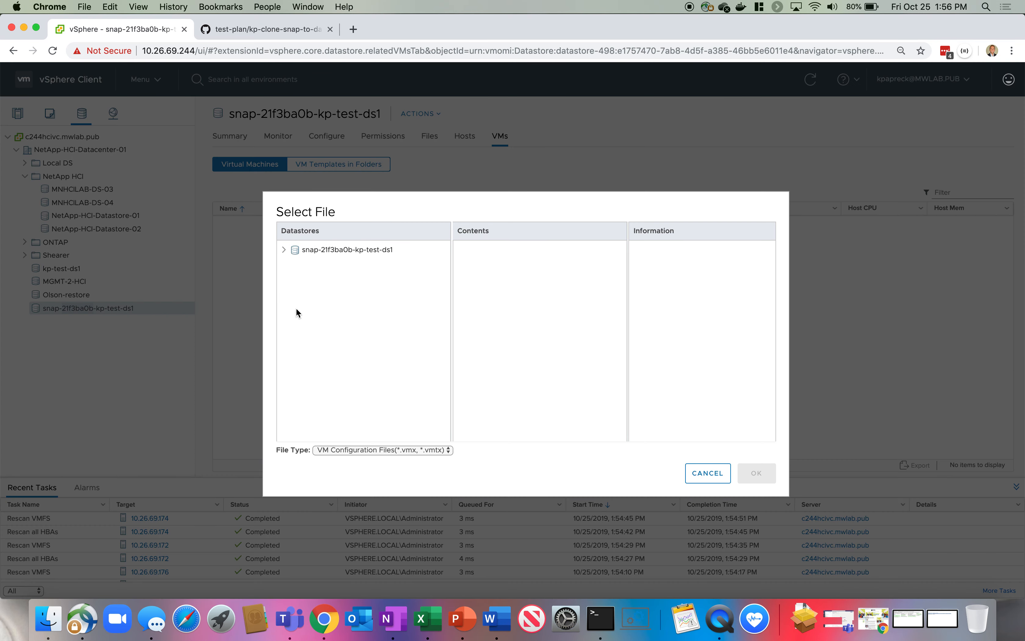
click(303, 254)
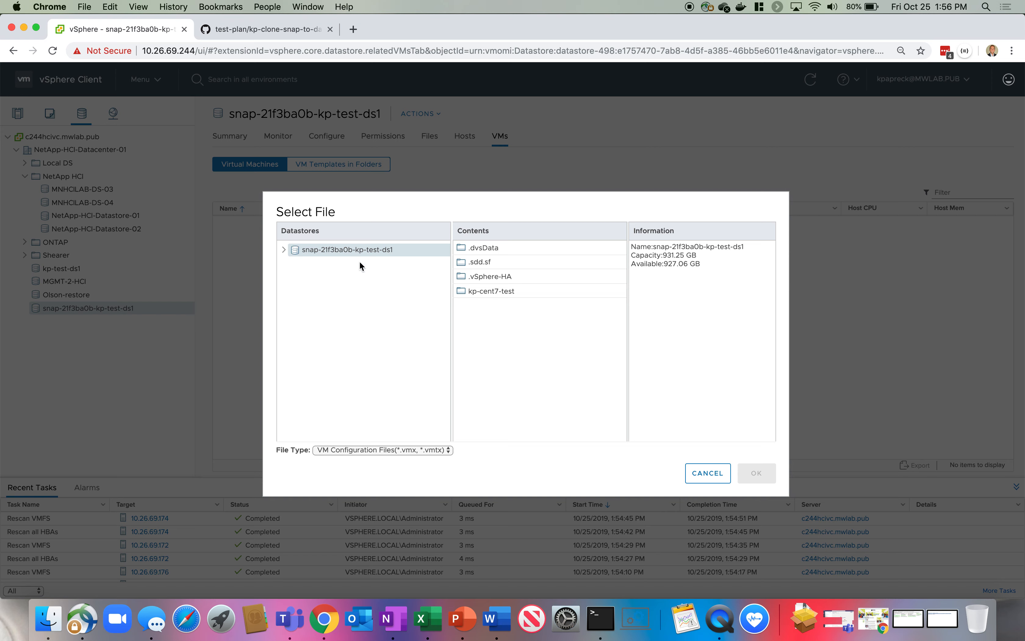
double_click(492, 292)
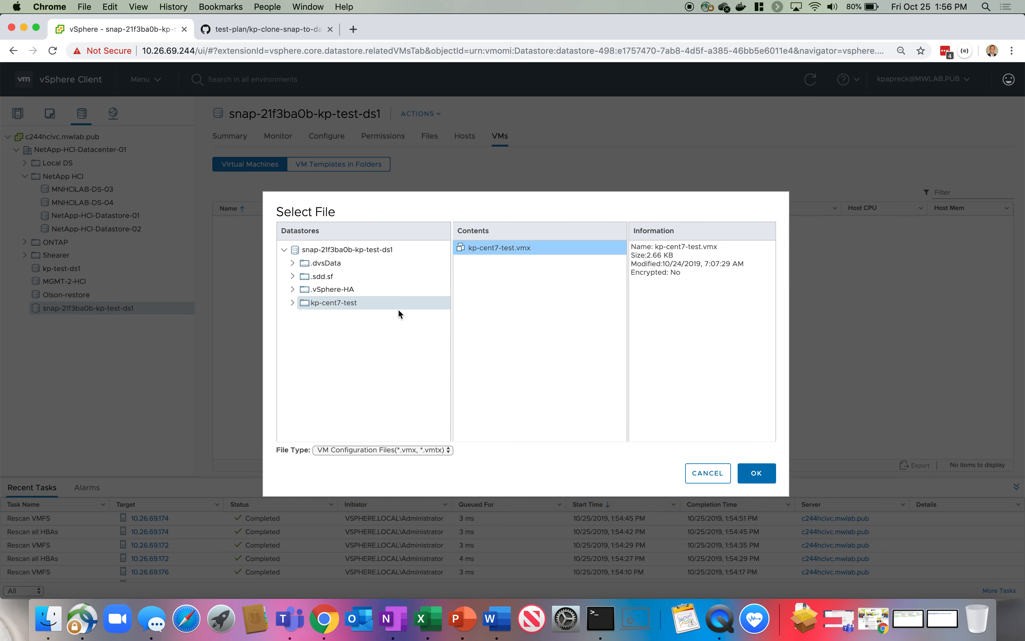
Register kp-cent7-test.vmx as kp-cent7-test-restore1 on host 10.26.69.172 in NetApp-HCI-Cluster-01.
click(756, 474)
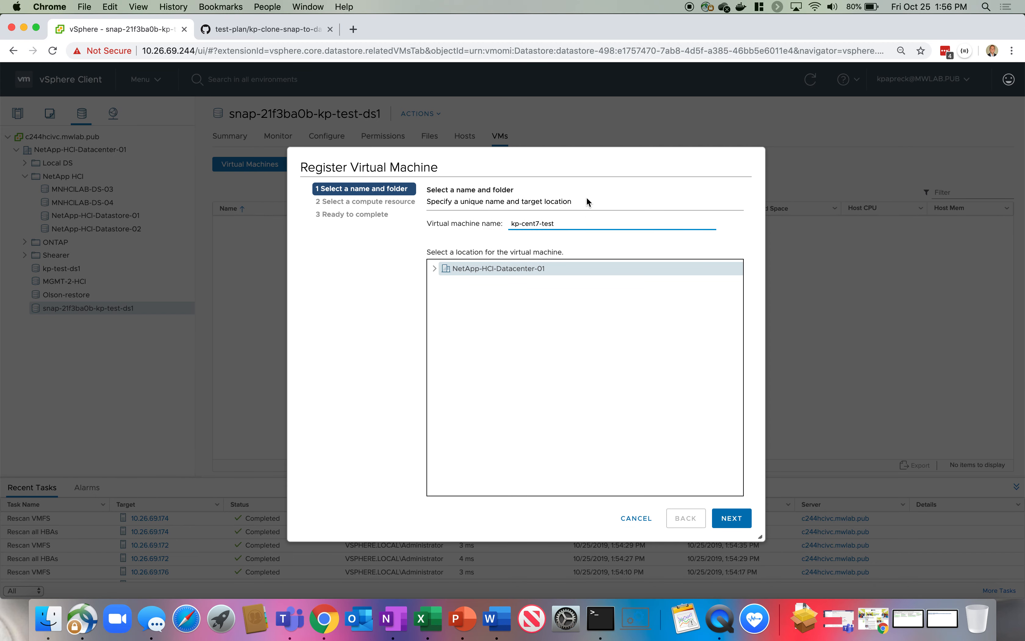
text(-restore1)
click(434, 268)
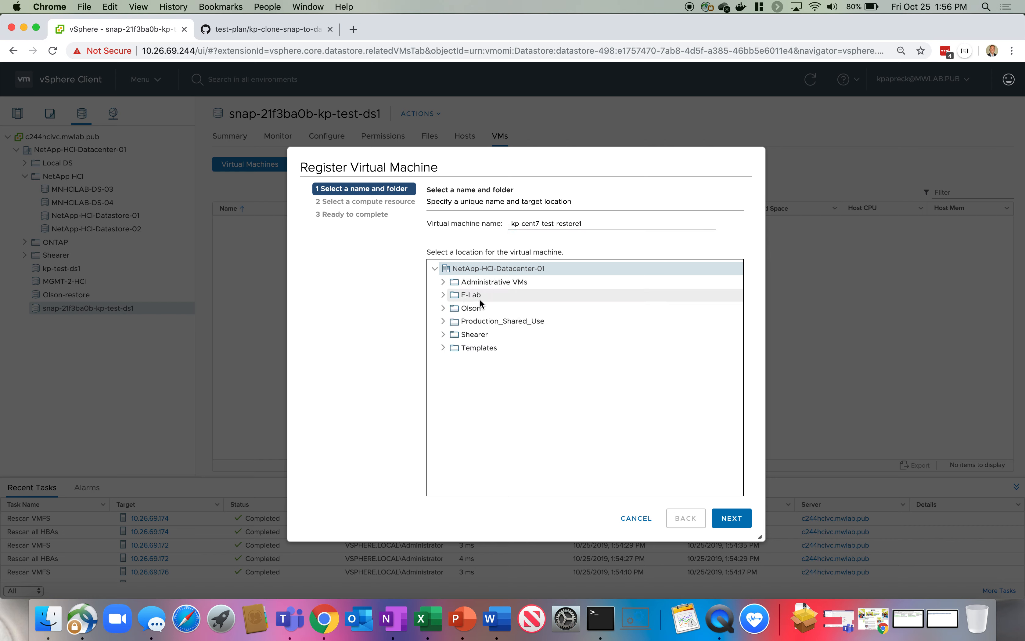
click(744, 515)
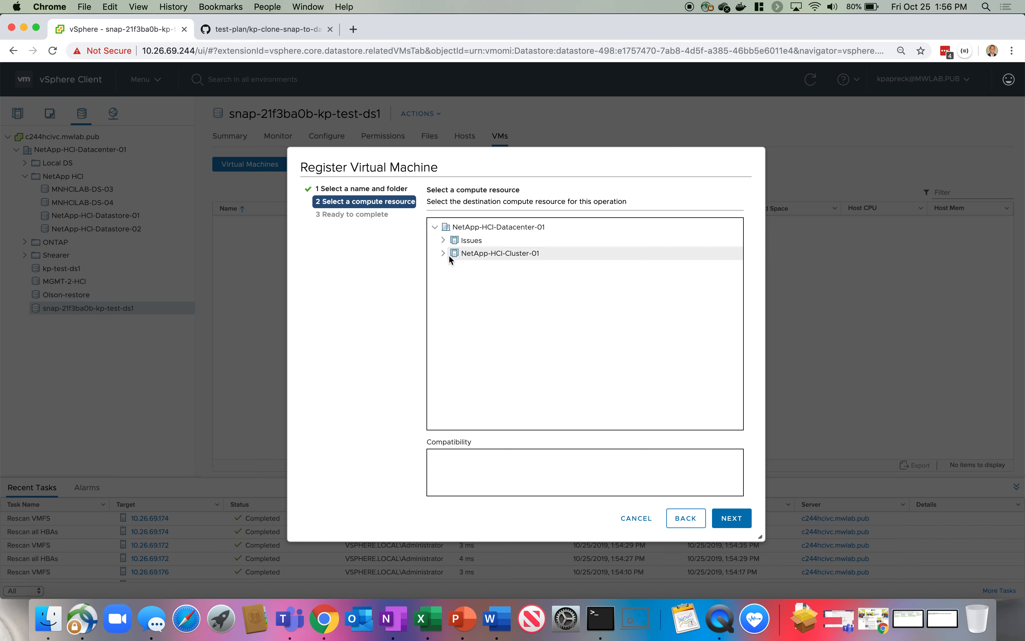
click(444, 253)
click(506, 266)
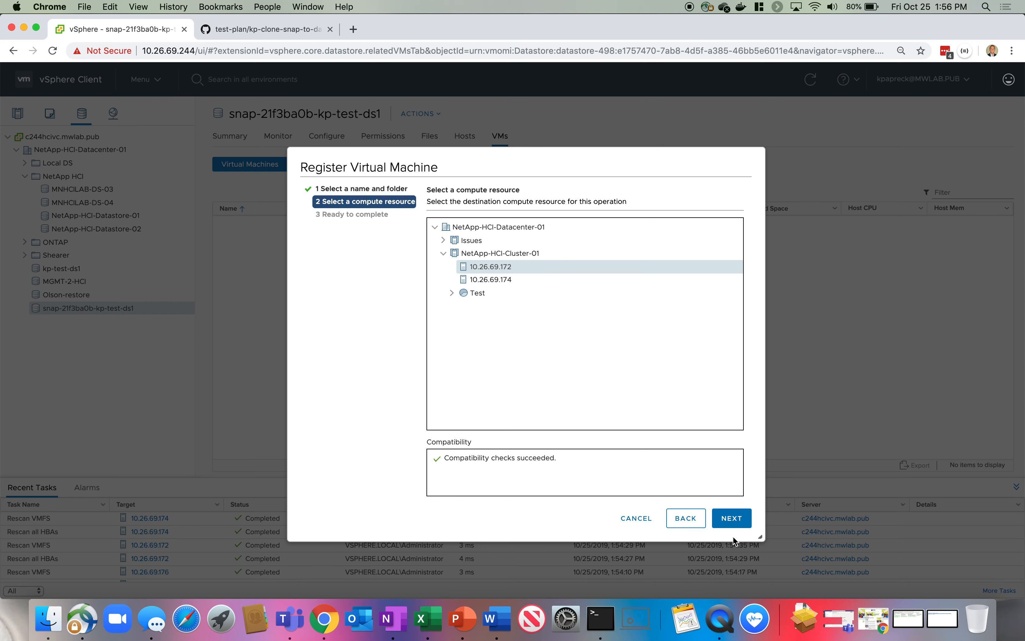
click(741, 521)
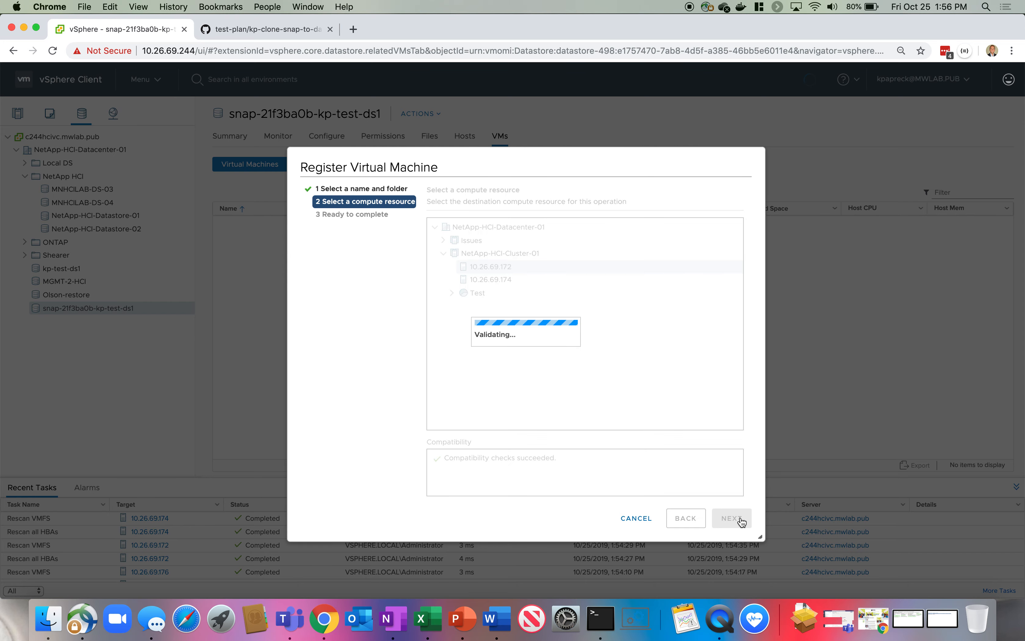
click(731, 517)
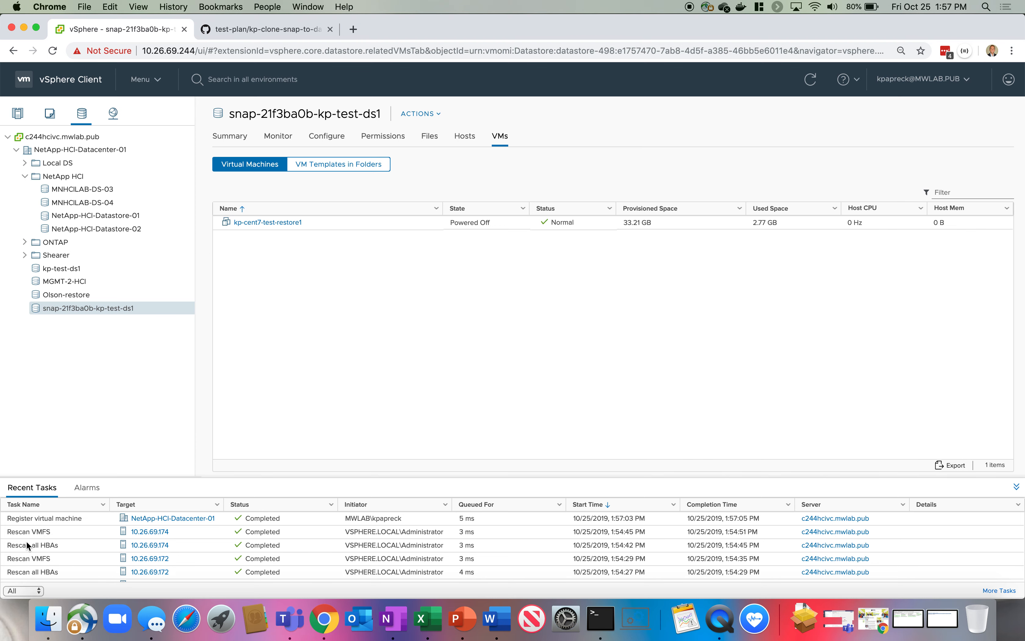
Find kp-cent7-test-restore1 under NetApp-HCI-Cluster-01 and bring up its actions menu.
click(17, 113)
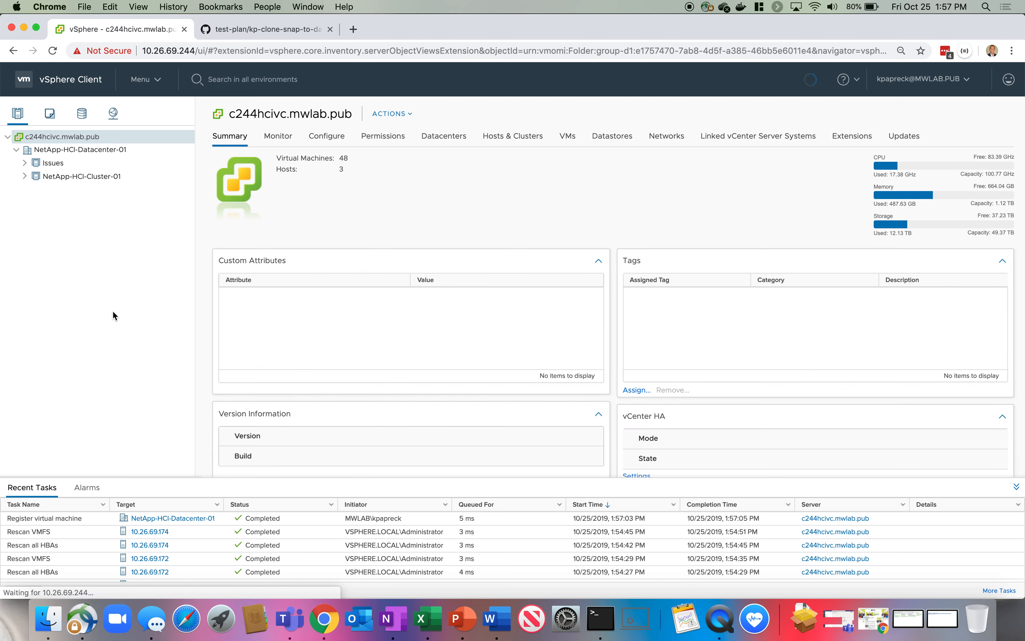
click(25, 176)
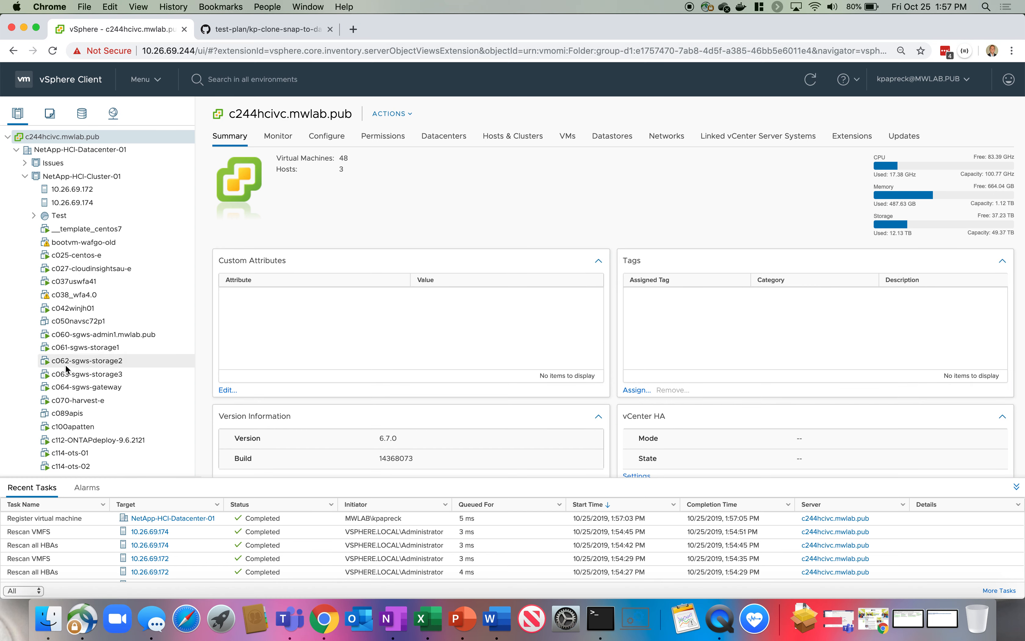
scroll(66, 365, down, 10)
click(85, 391)
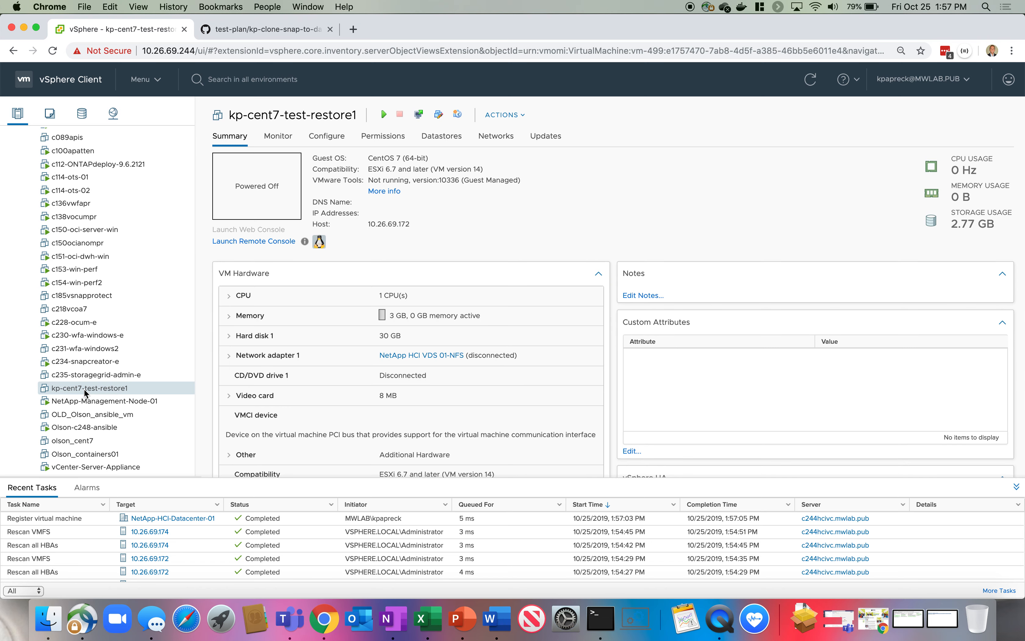
right_click(86, 392)
Run a storage-only migration of kp-cent7-test-restore1 to the kp-test-ds1 datastore.
click(136, 281)
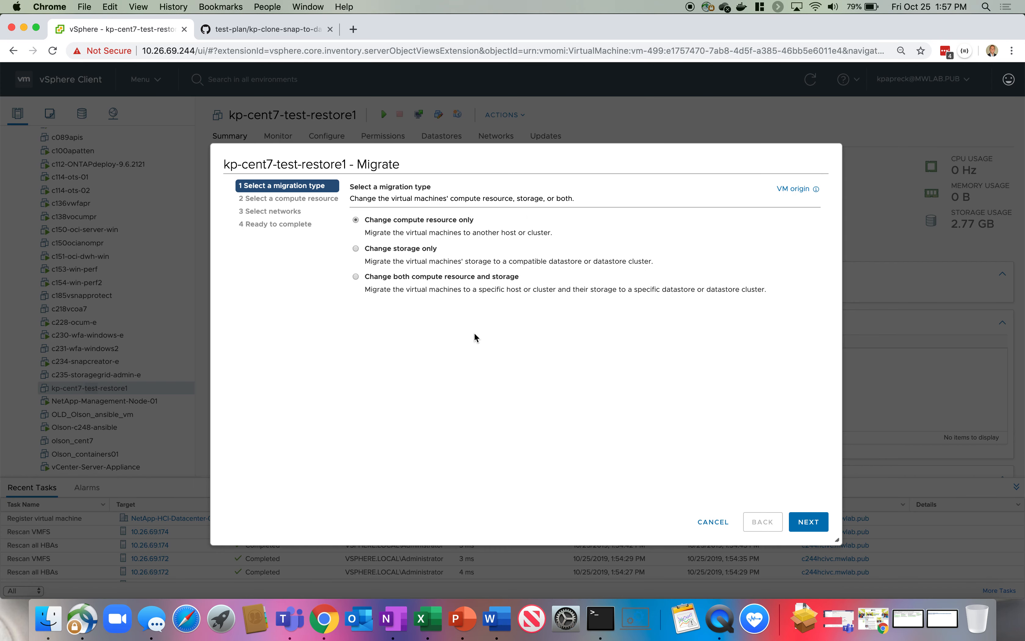
click(356, 248)
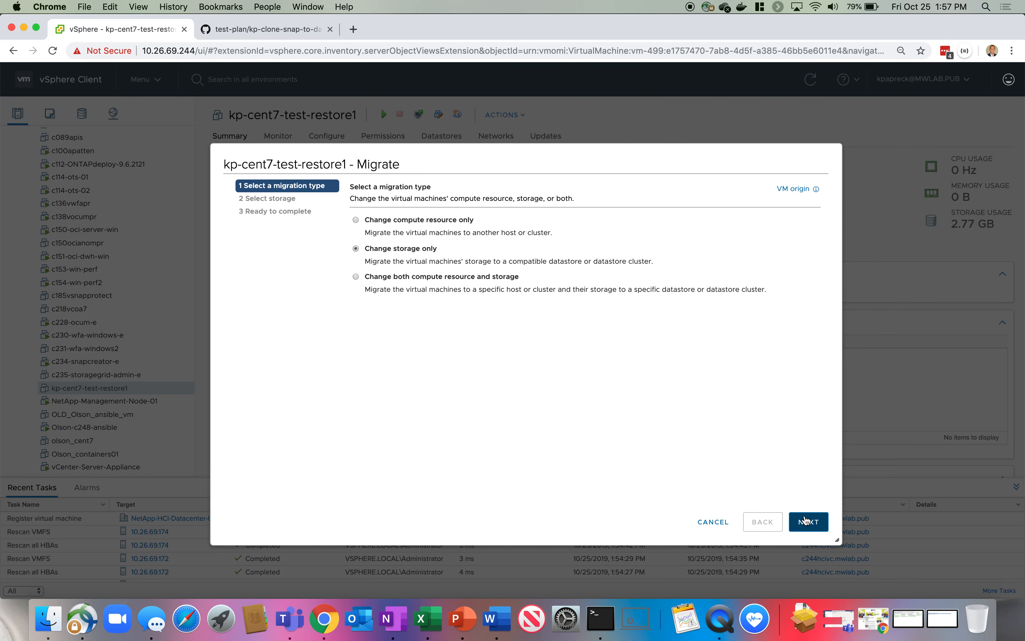
click(805, 521)
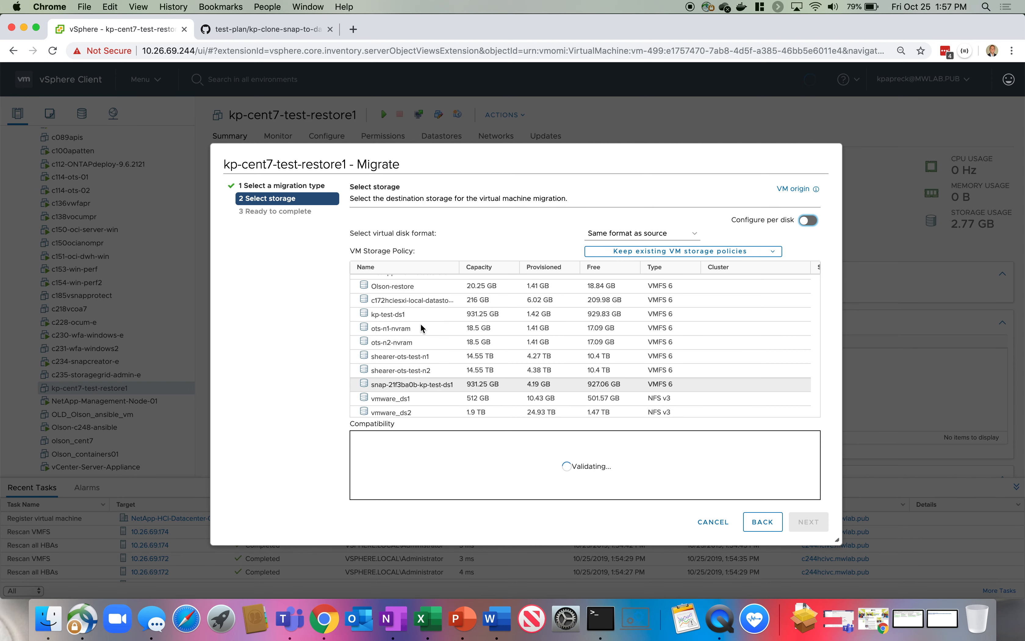
scroll(398, 356, up, 3)
click(396, 358)
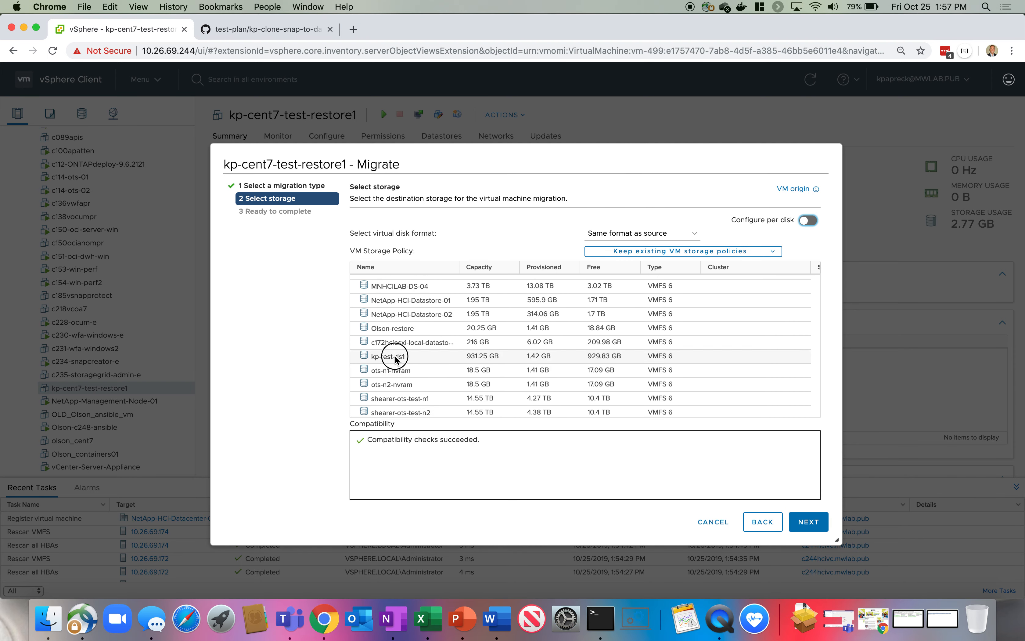
click(811, 523)
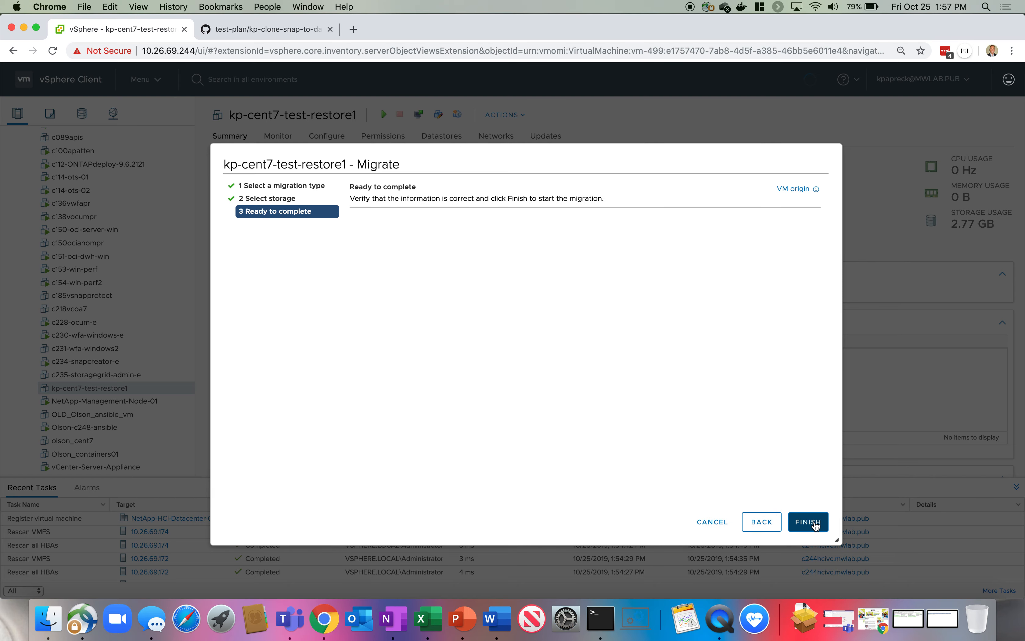
click(816, 523)
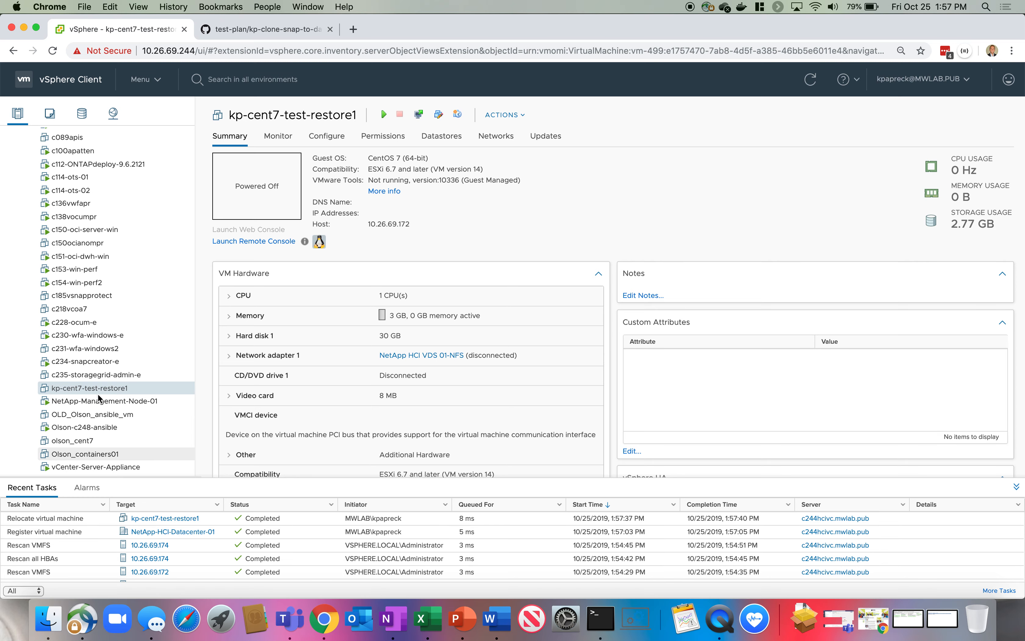
Attempt to delete the snap-21f3ba0b-kp-test-ds1 datastore and confirm the deletion.
click(84, 118)
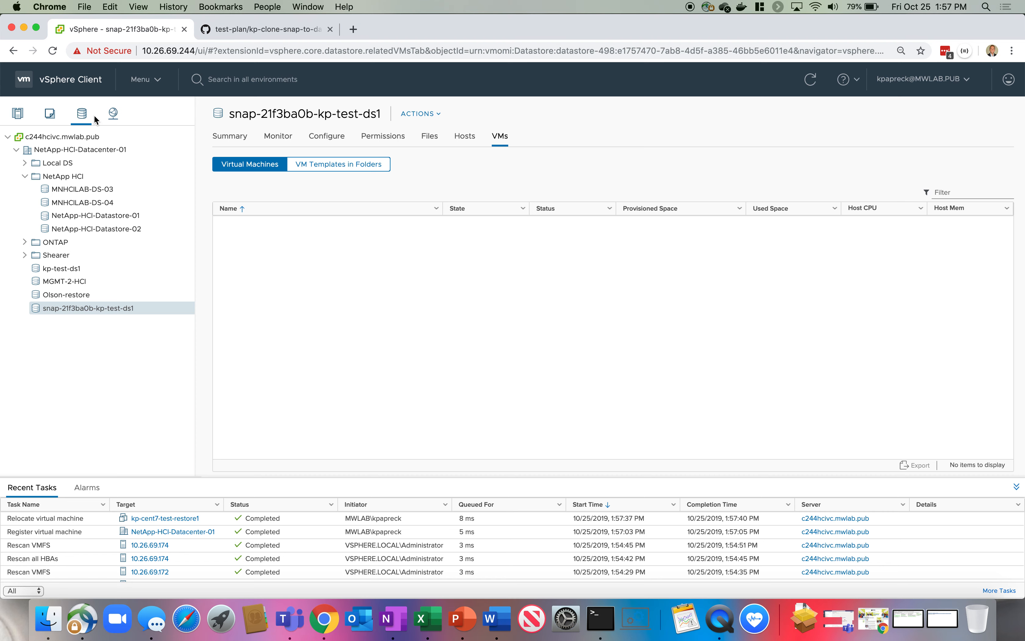
right_click(120, 312)
click(178, 589)
click(643, 395)
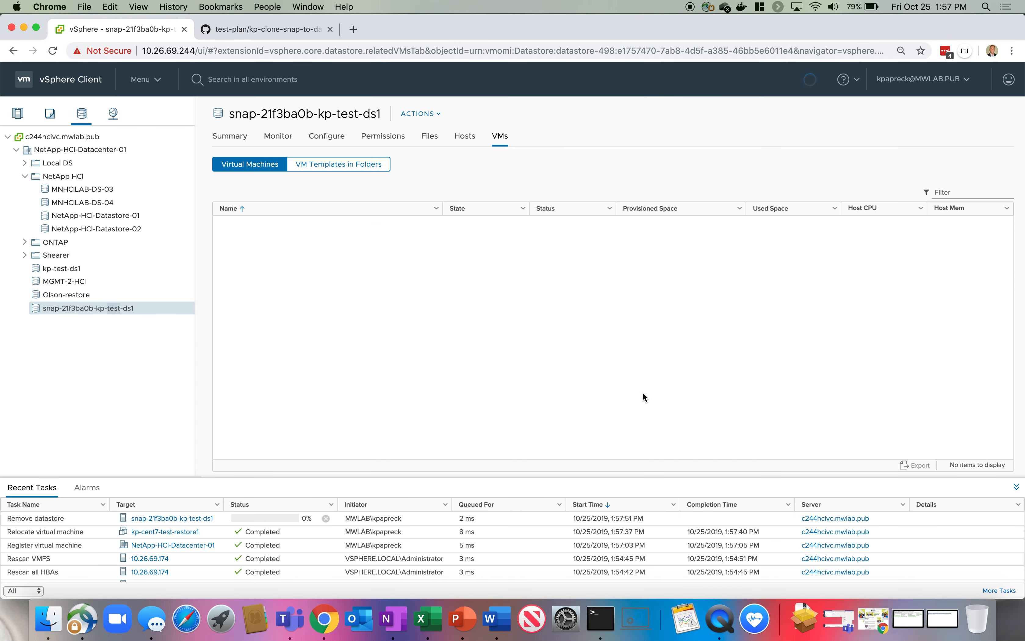
Dismiss the 'file system is busy' operation failed message.
click(153, 86)
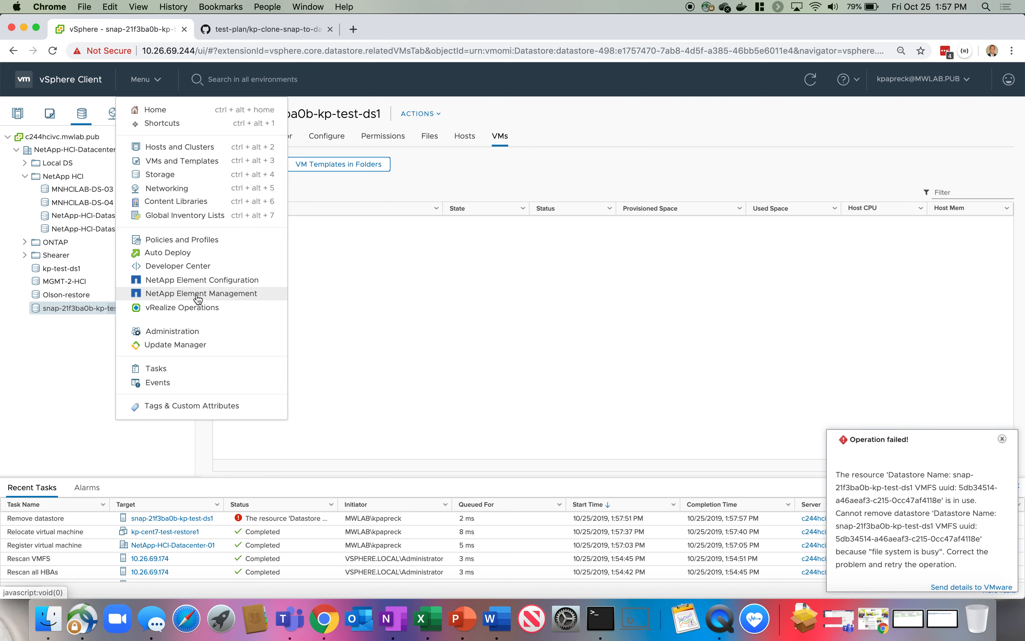
click(767, 436)
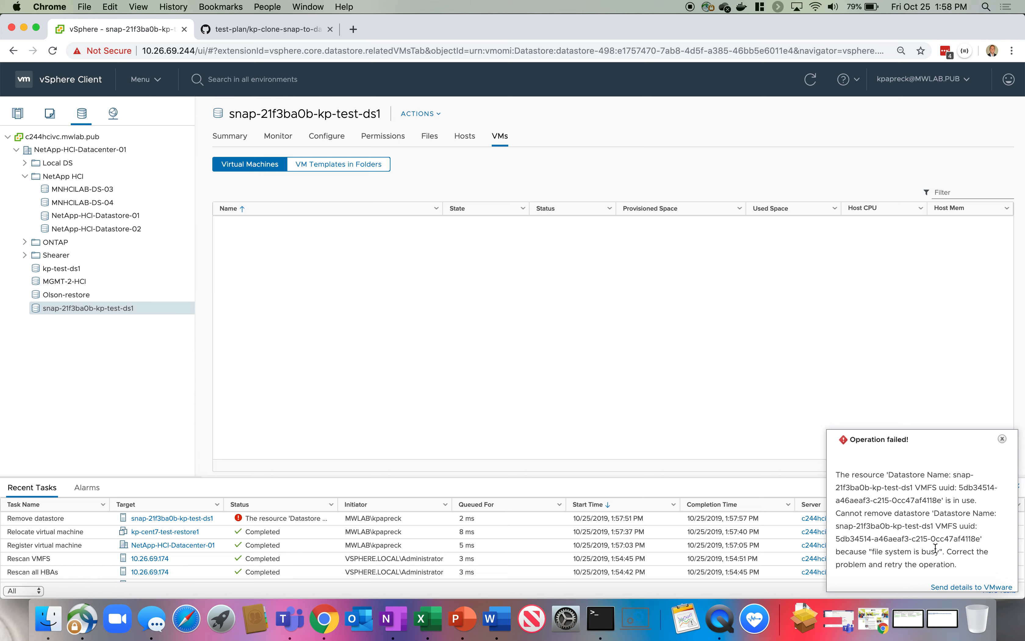
click(1002, 440)
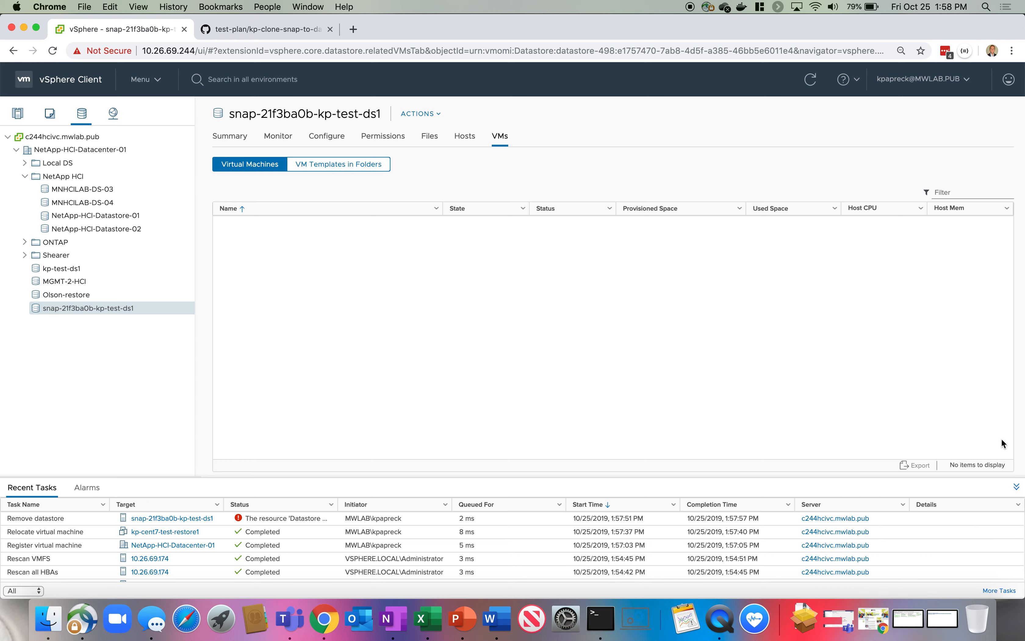
From the datastore's Files view, request deletion of snap-21f3ba0b-kp-test-ds1 again and confirm.
click(443, 139)
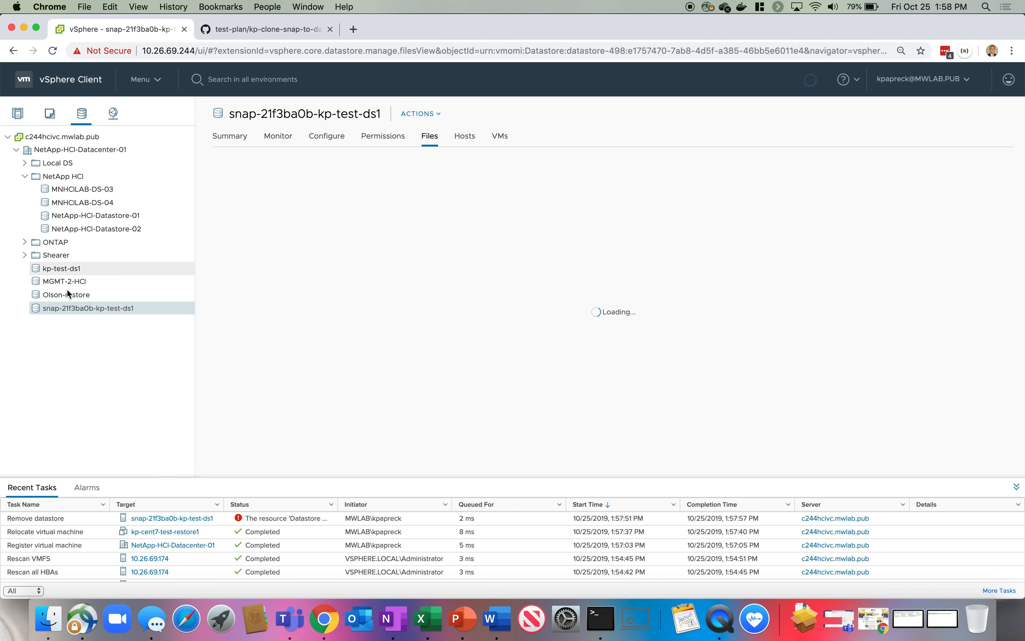
right_click(107, 310)
click(153, 589)
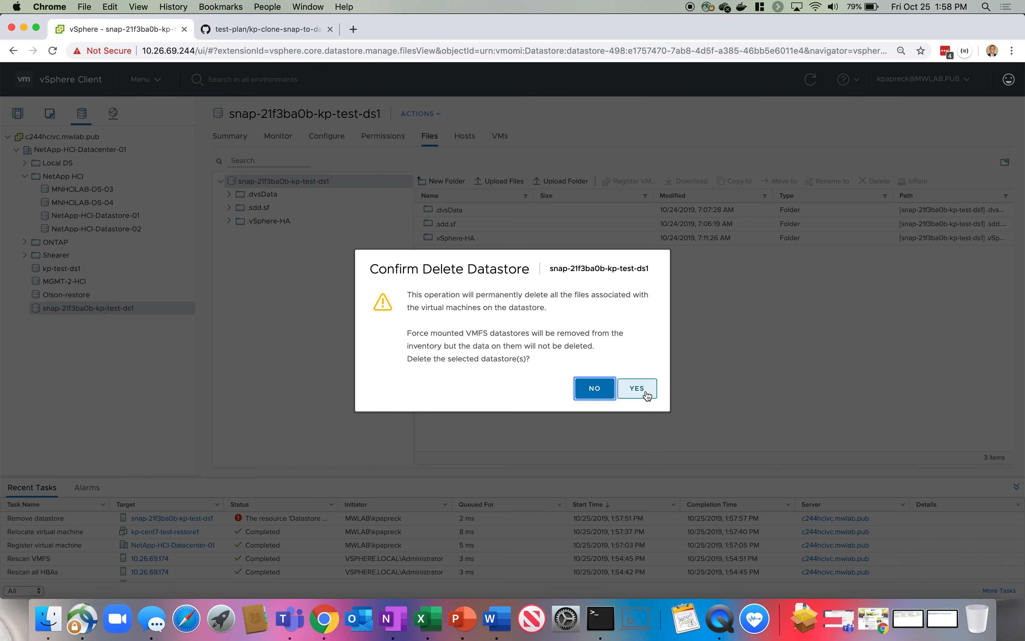
click(636, 388)
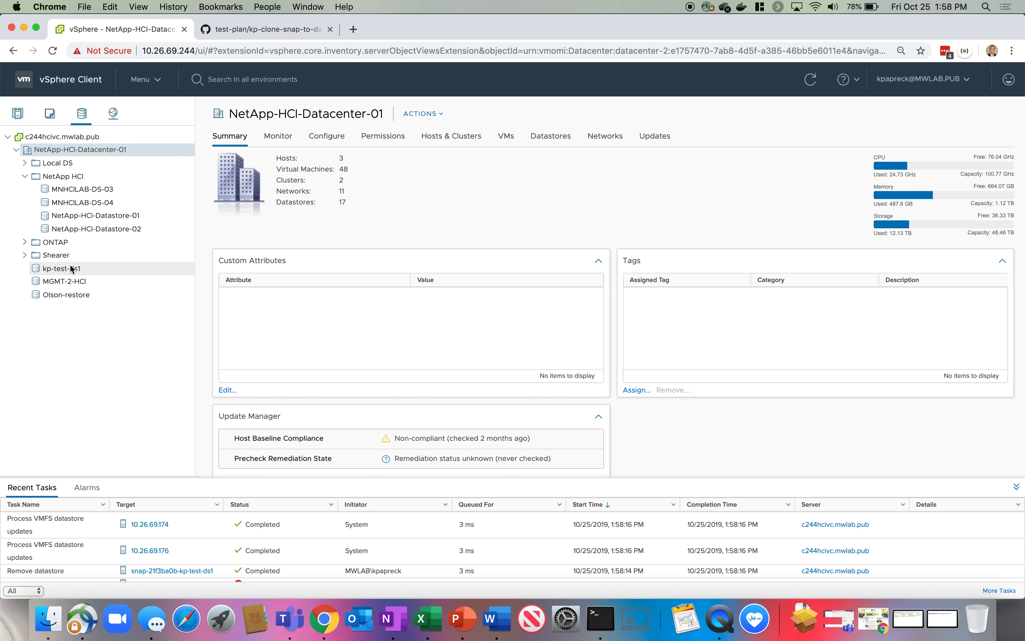
Go to NetApp Element Management and list the cluster's volumes.
click(140, 83)
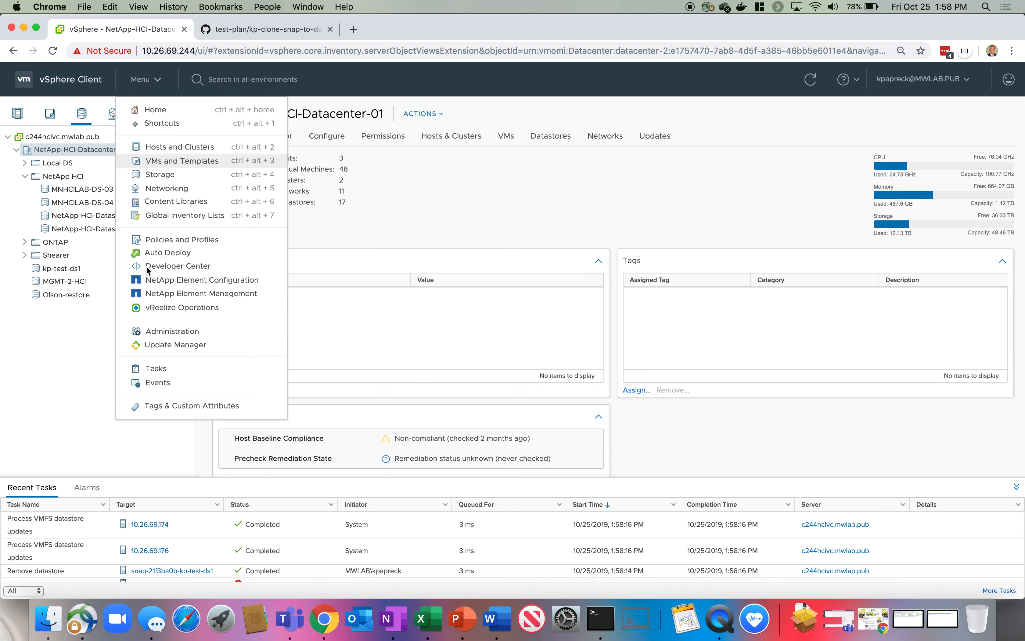
click(230, 292)
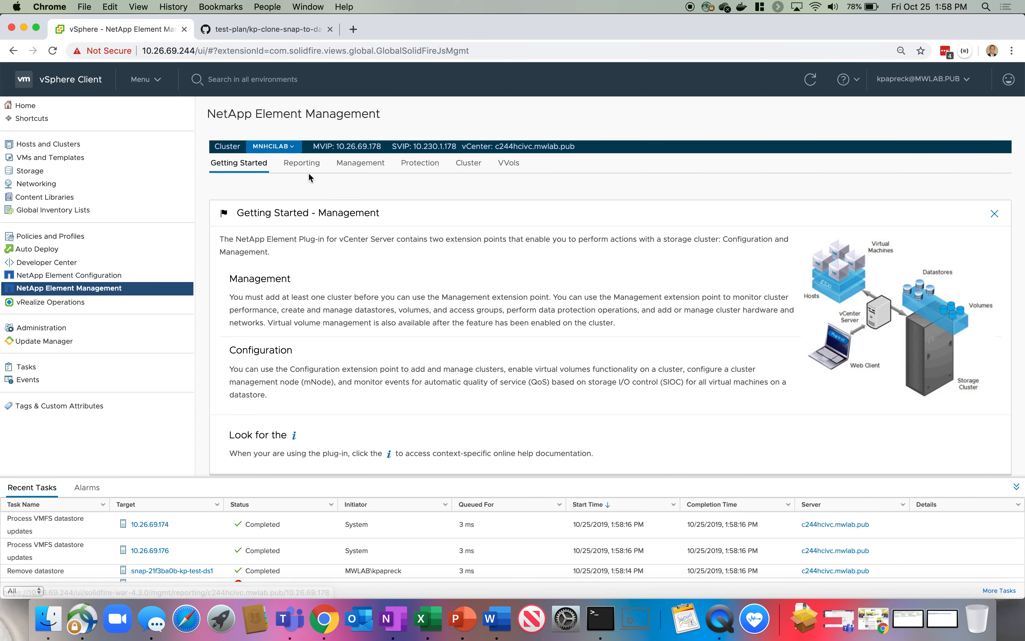
click(360, 166)
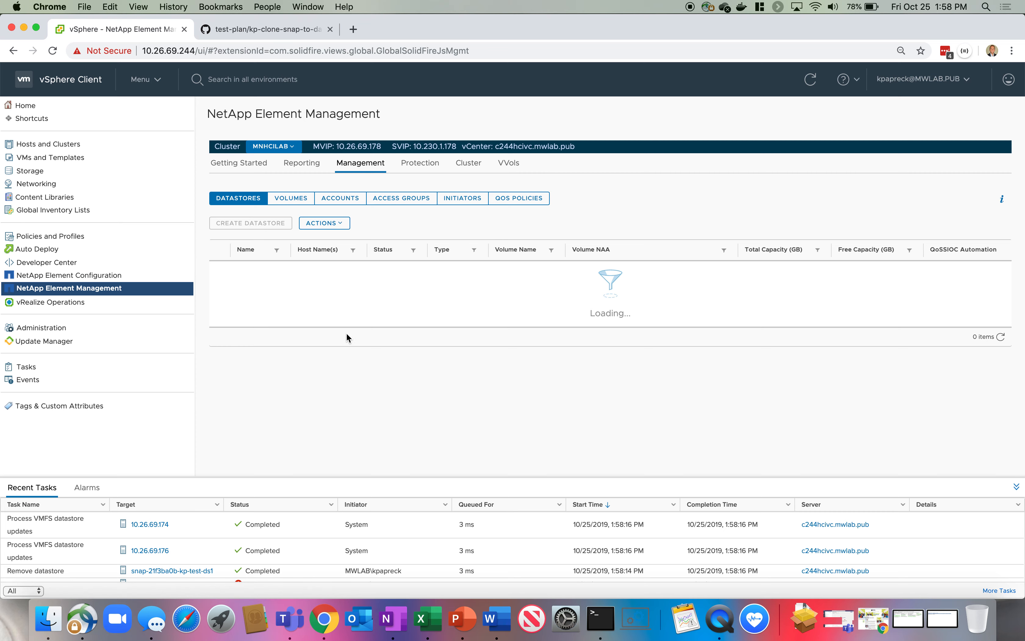
click(297, 201)
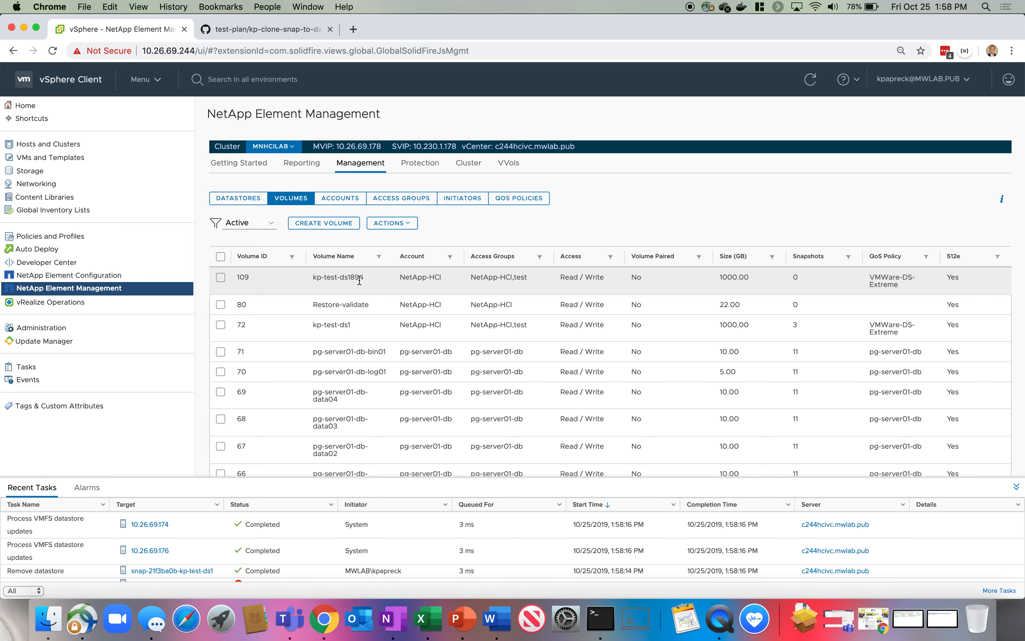
Delete the cloned volume kp-test-ds1894 and confirm.
click(221, 278)
click(391, 222)
click(430, 285)
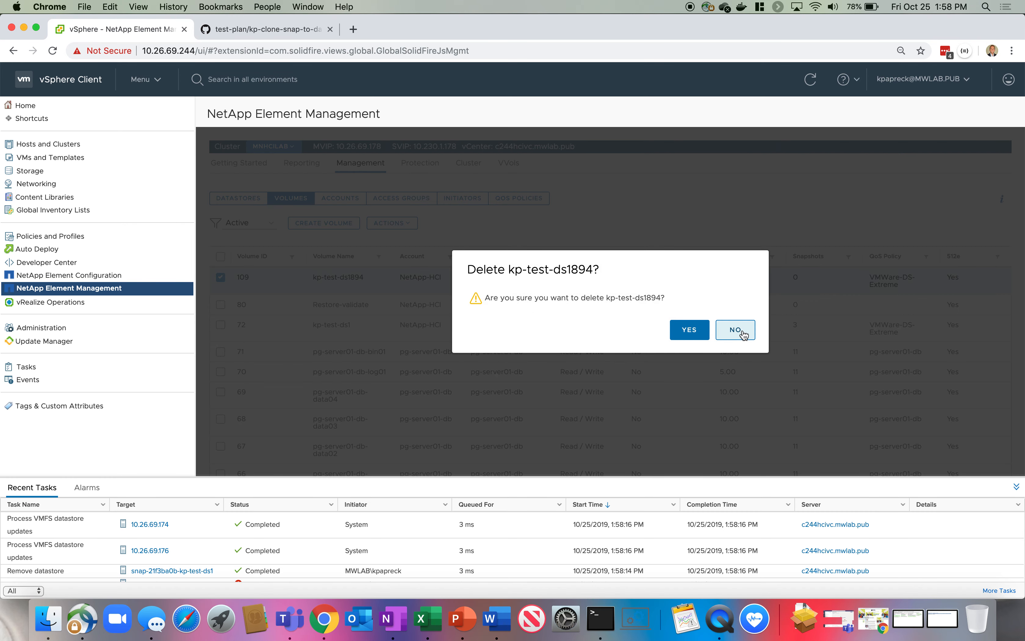
click(684, 332)
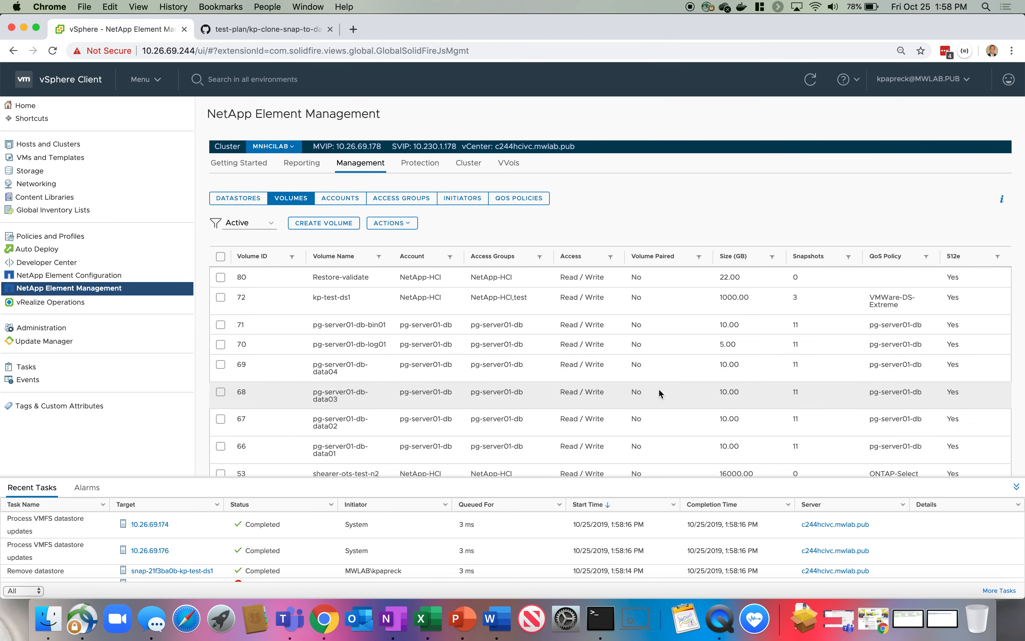
Show the MNHCILAB Reporting overview with block, metadata capacity and IOPs figures.
click(294, 165)
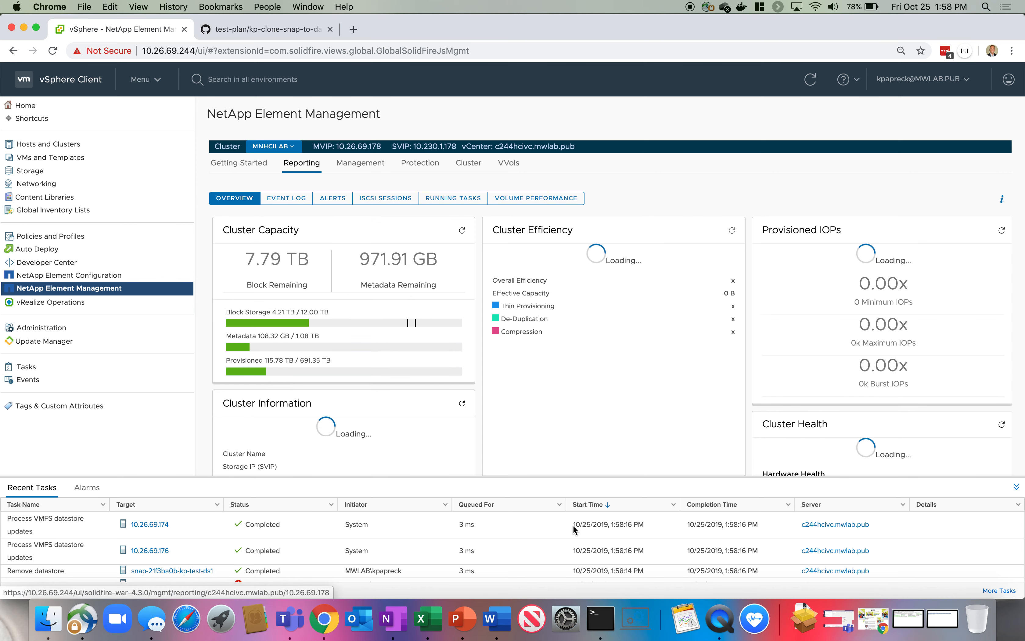
click(724, 631)
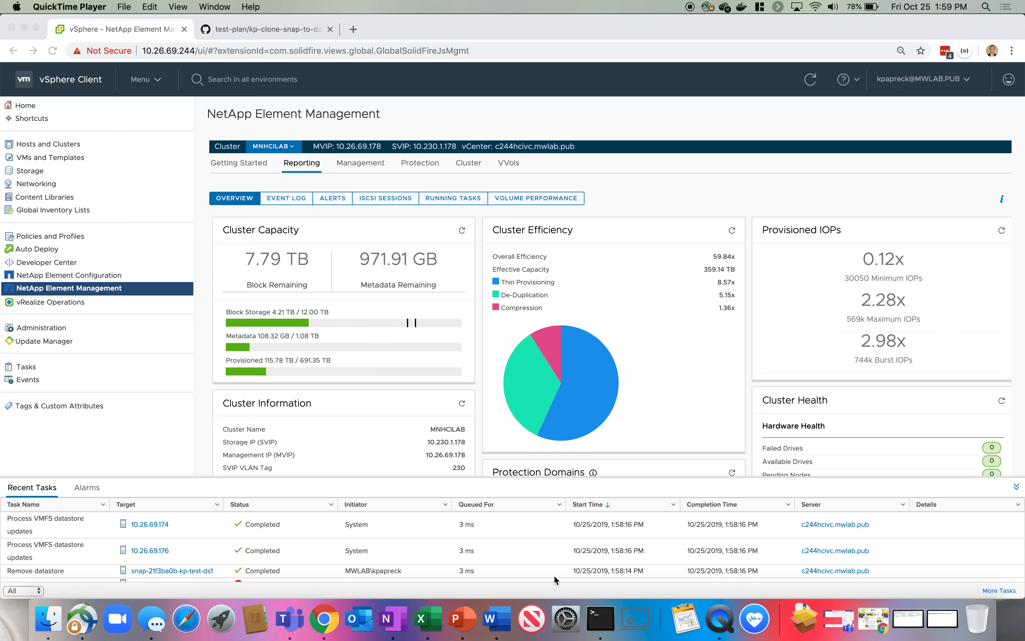
click(755, 619)
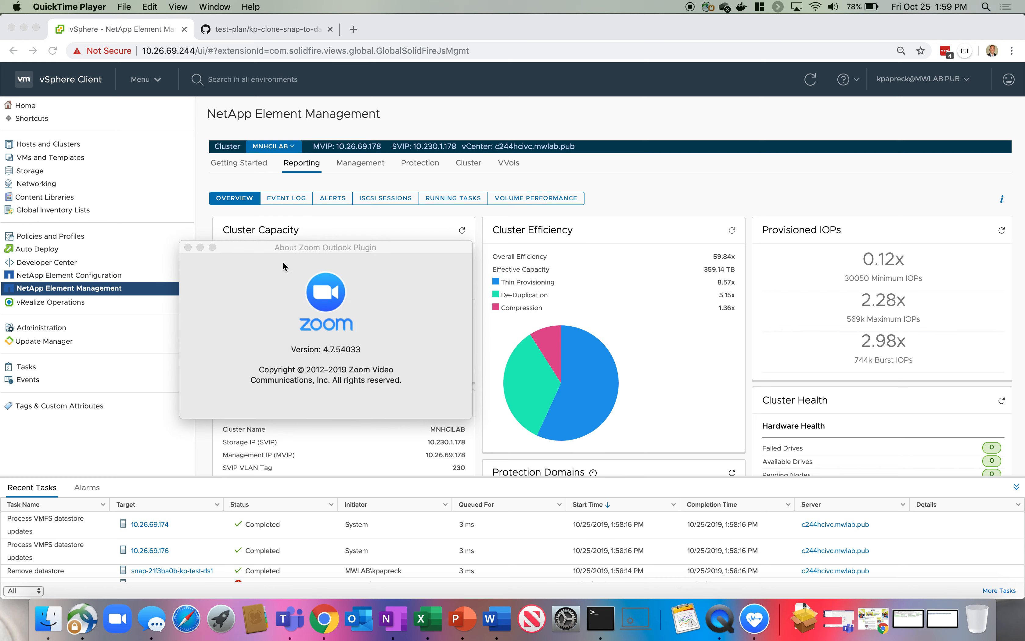